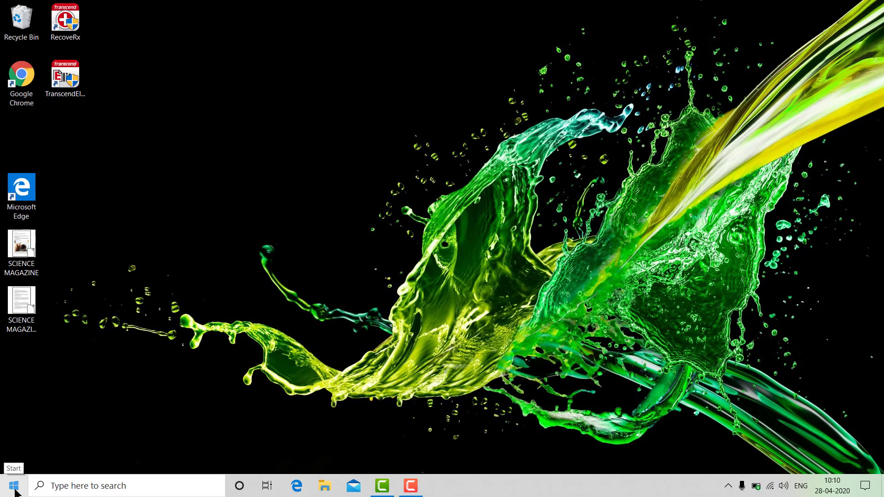
Find and launch Excel, and create a blank workbook
click(80, 488)
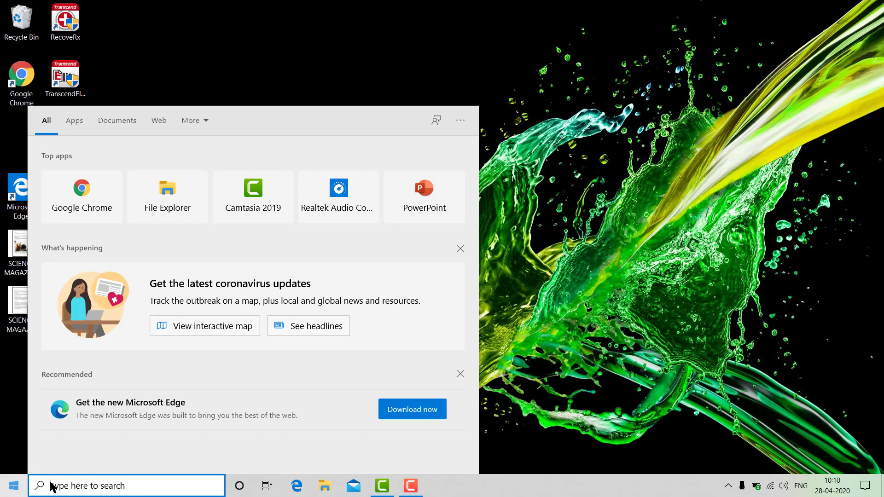
text(EXCE)
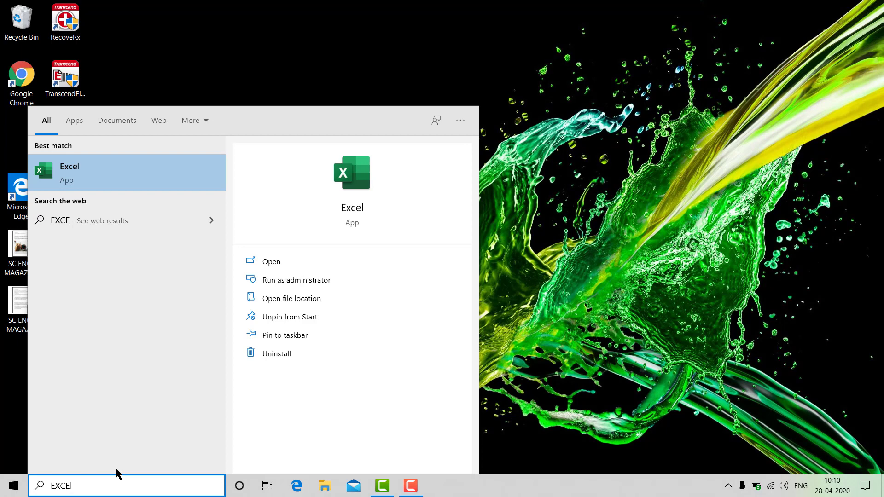
text(L)
click(353, 211)
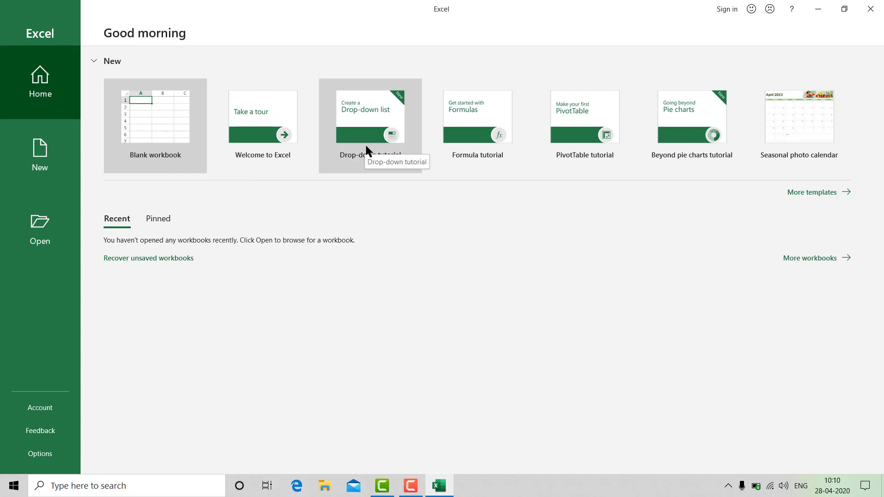
click(149, 157)
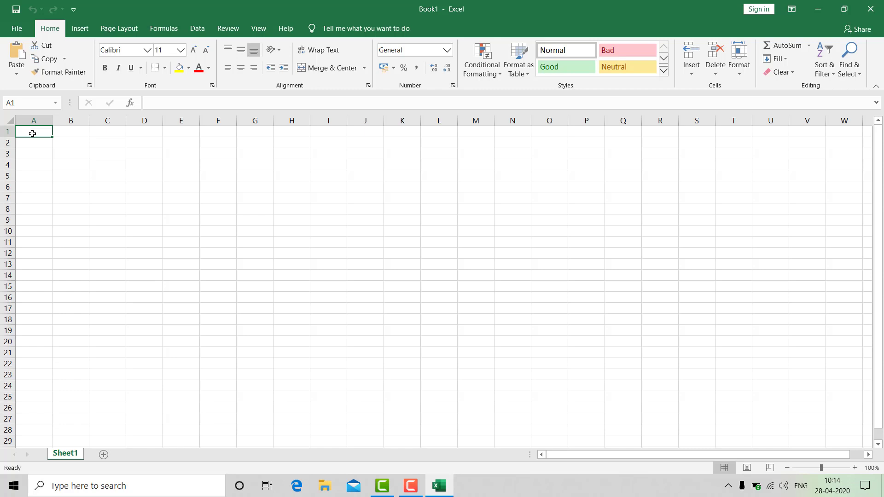
click(90, 137)
click(132, 136)
click(170, 166)
click(320, 156)
click(325, 201)
click(217, 252)
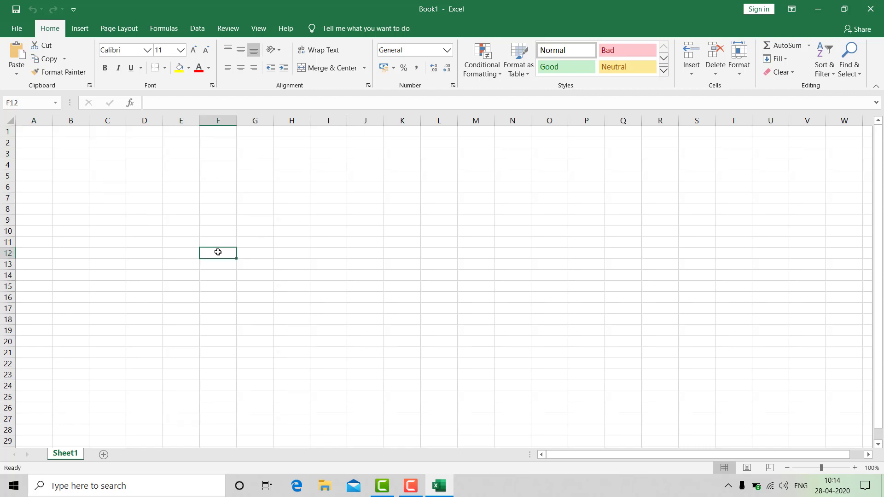
click(179, 216)
click(206, 177)
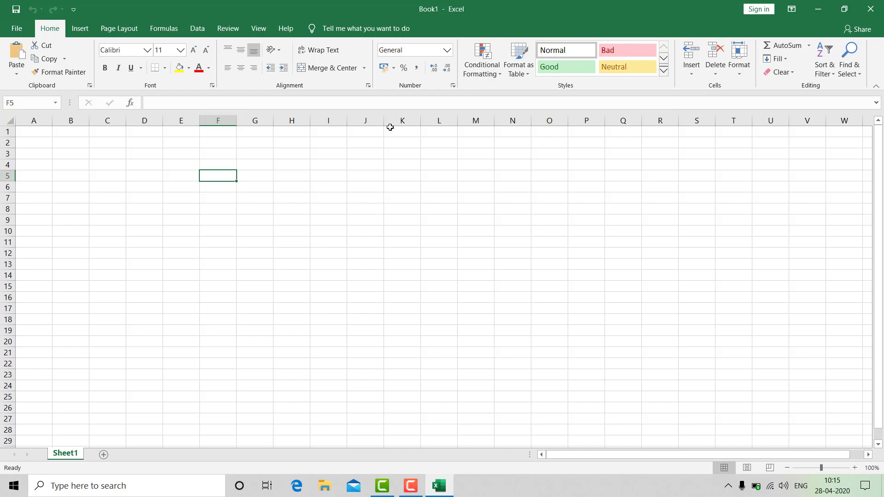
click(164, 105)
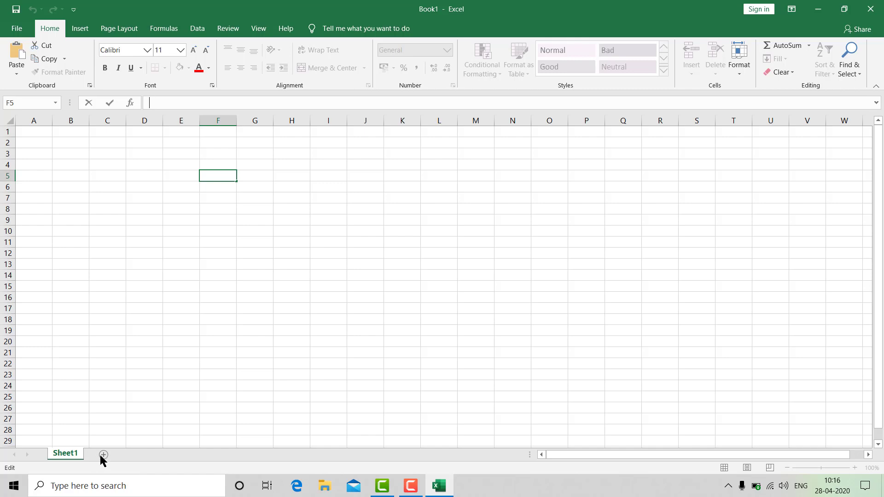
Add two new worksheets after Sheet1
click(82, 449)
click(104, 455)
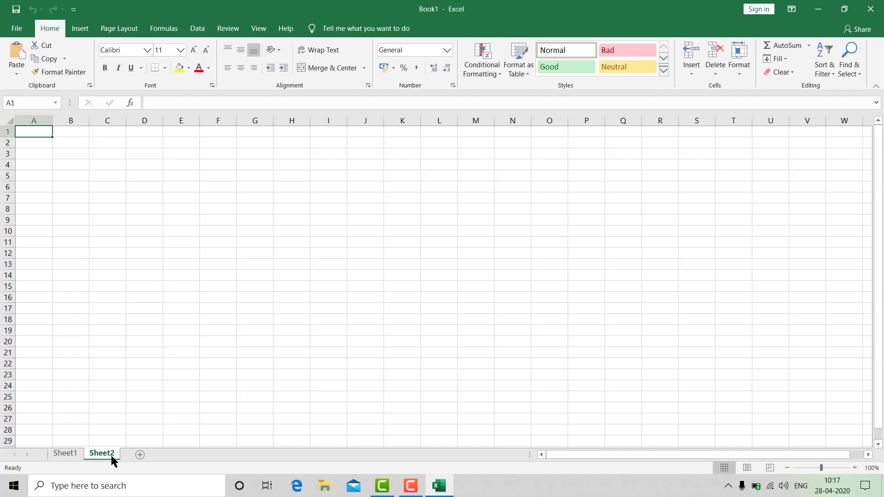
click(59, 455)
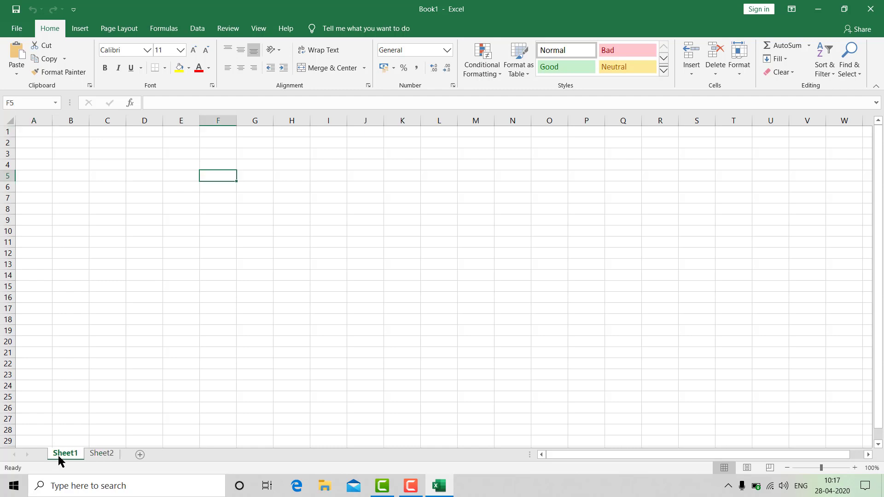
click(99, 454)
click(140, 454)
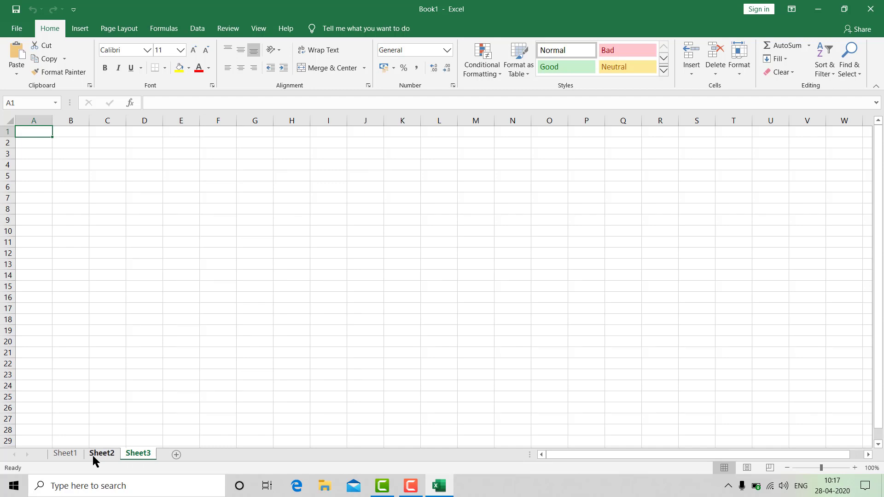
Rename Sheet1 as MARKSHEET 6A
click(68, 457)
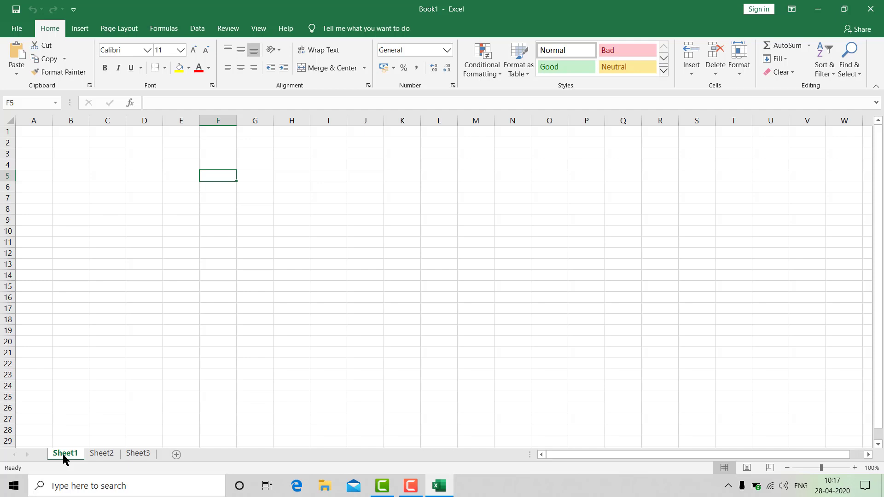
right_click(63, 454)
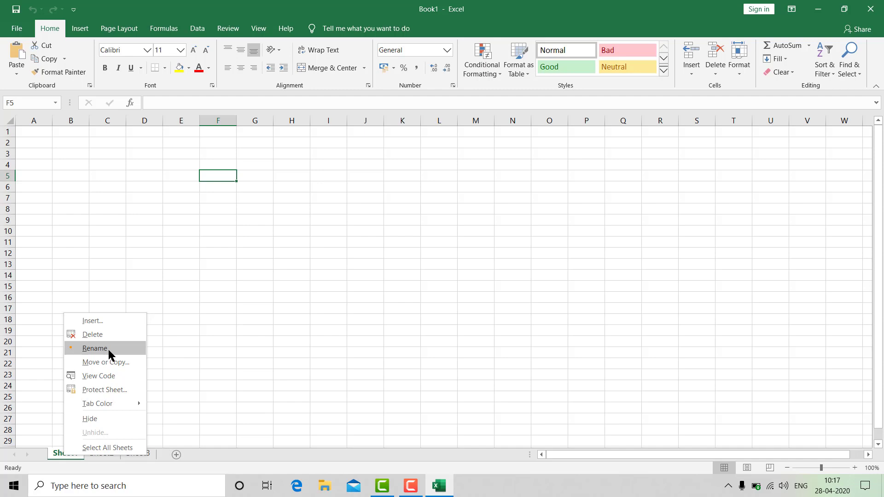
click(119, 348)
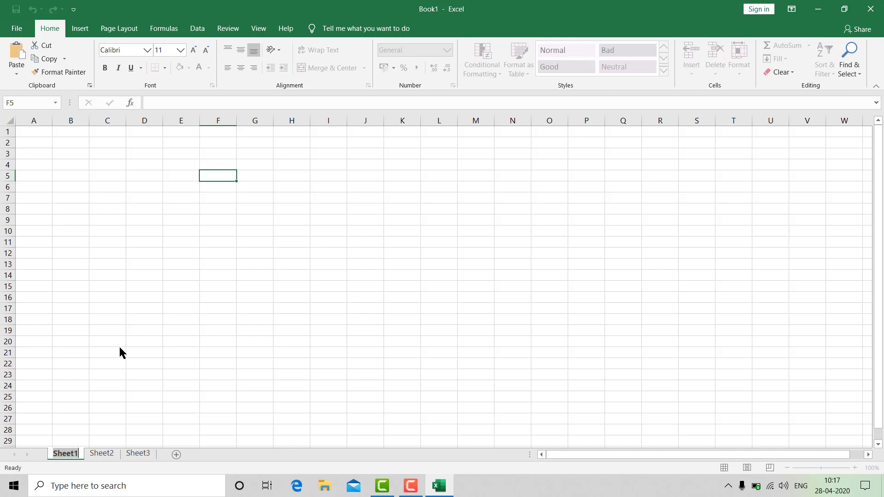
text(M)
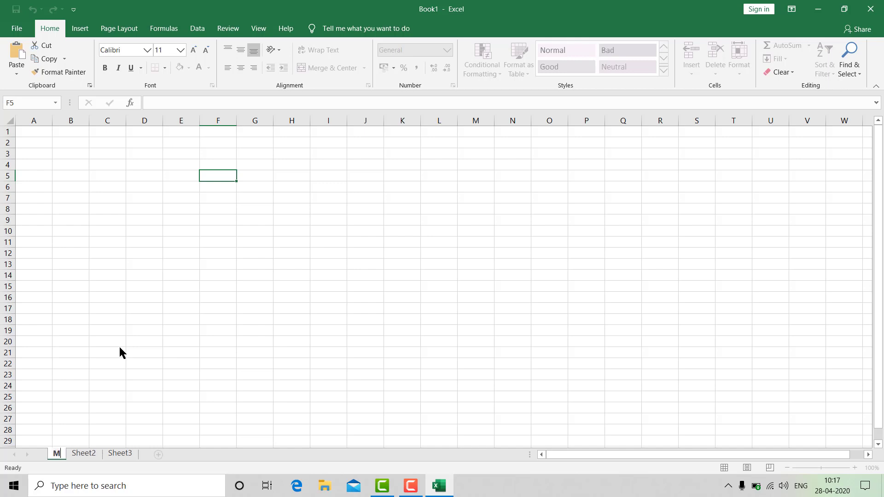
text(AR)
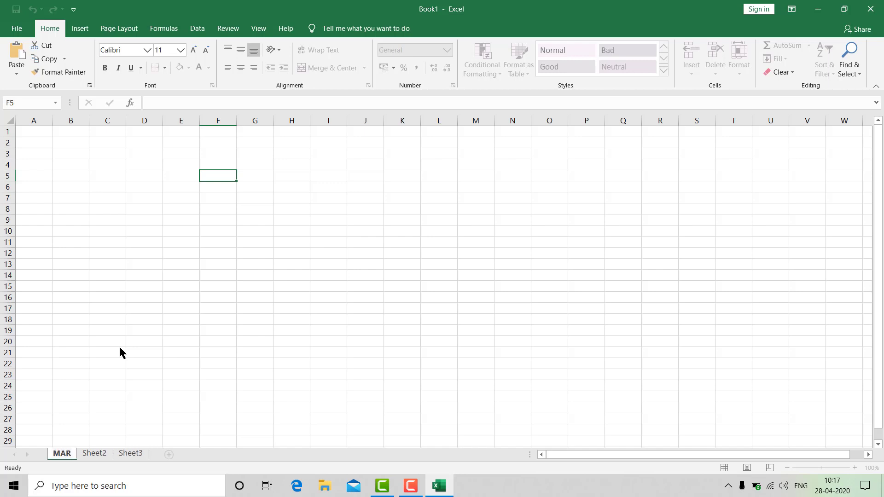
text(KSHEET)
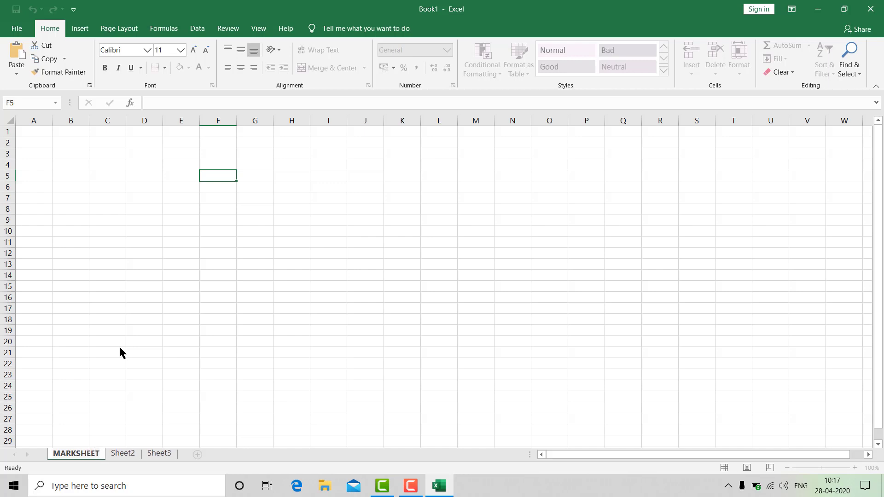
key(Return)
text(6A)
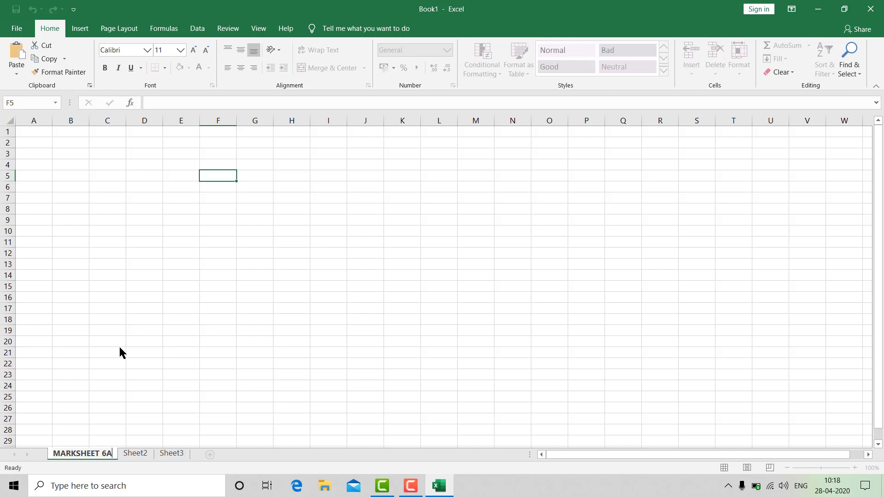
key(Return)
Rename Sheet2 as MARKSHEET 6B and return to the MARKSHEET 6A sheet
click(135, 453)
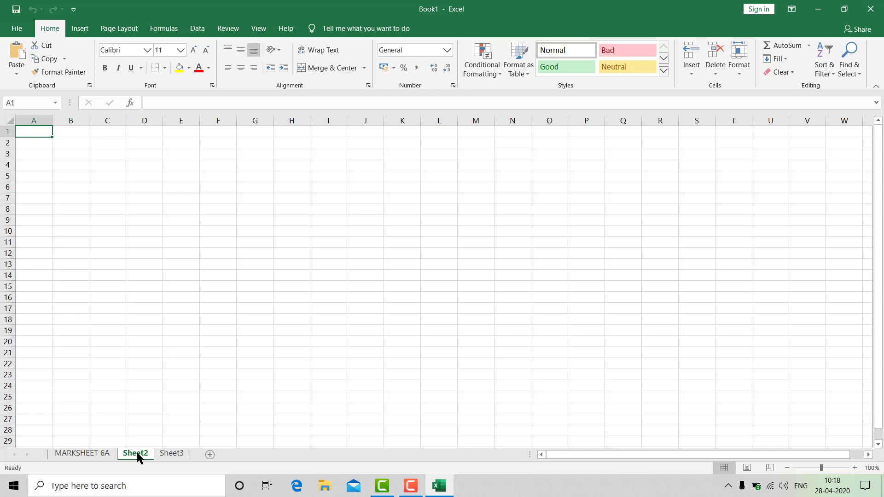
right_click(137, 456)
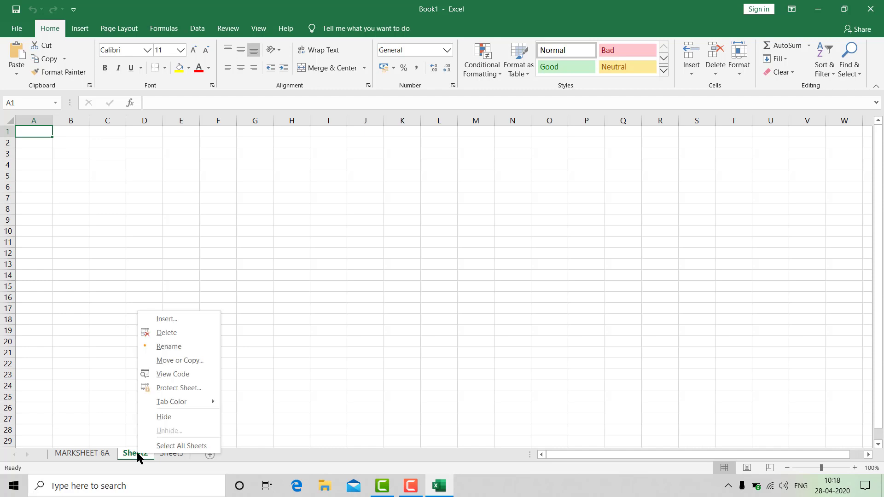
click(184, 346)
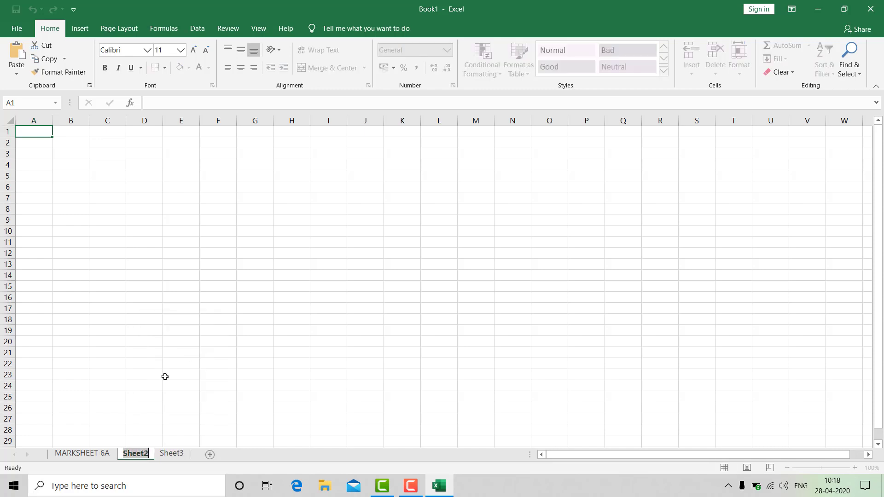
text(MARKSHEE)
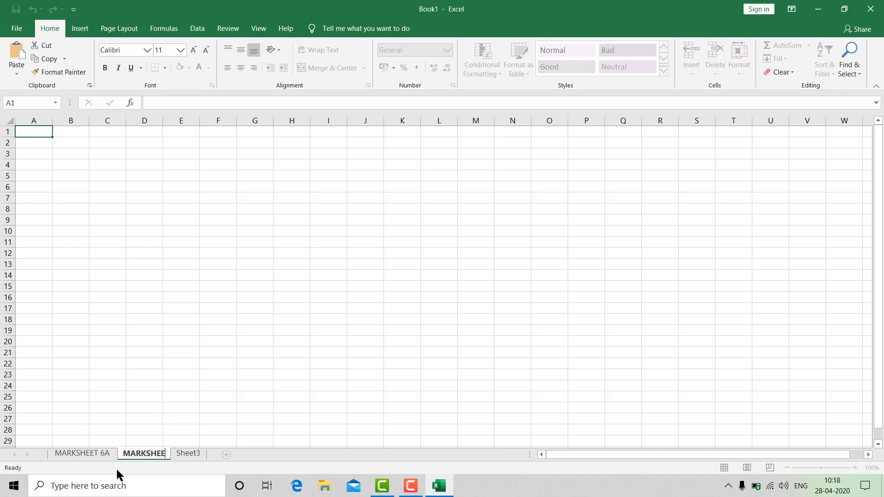
text(T 6B)
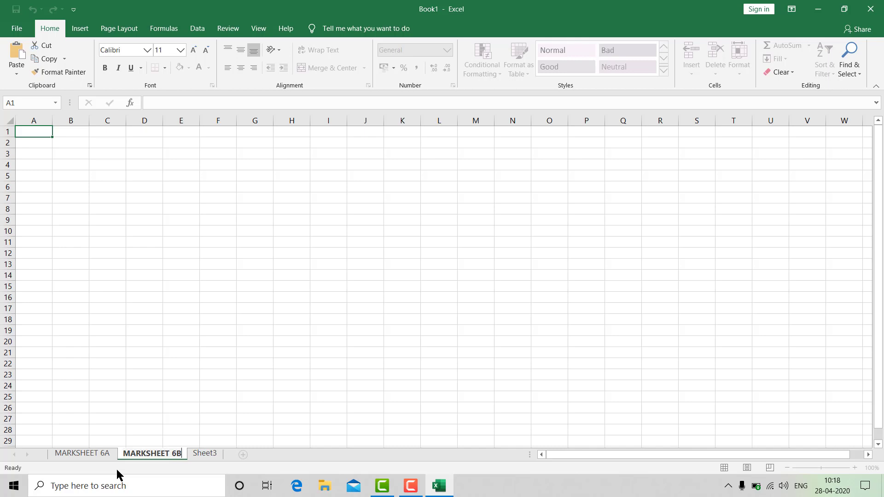
click(81, 453)
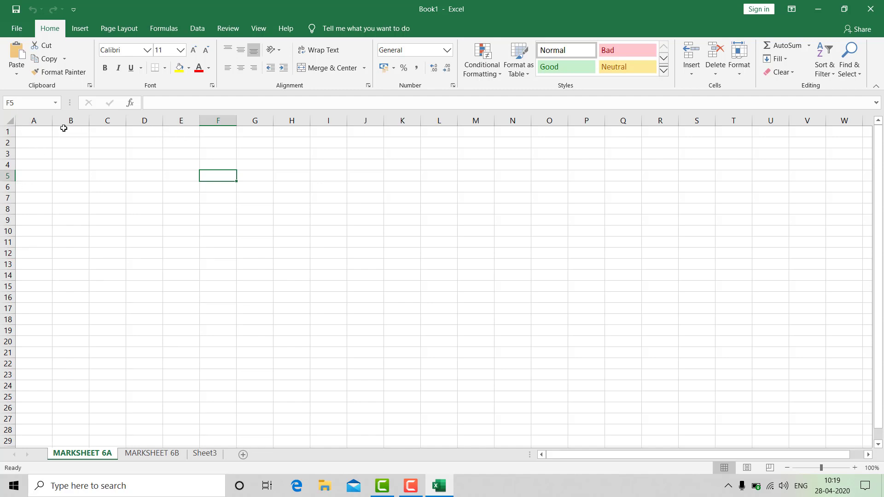
click(109, 118)
click(156, 116)
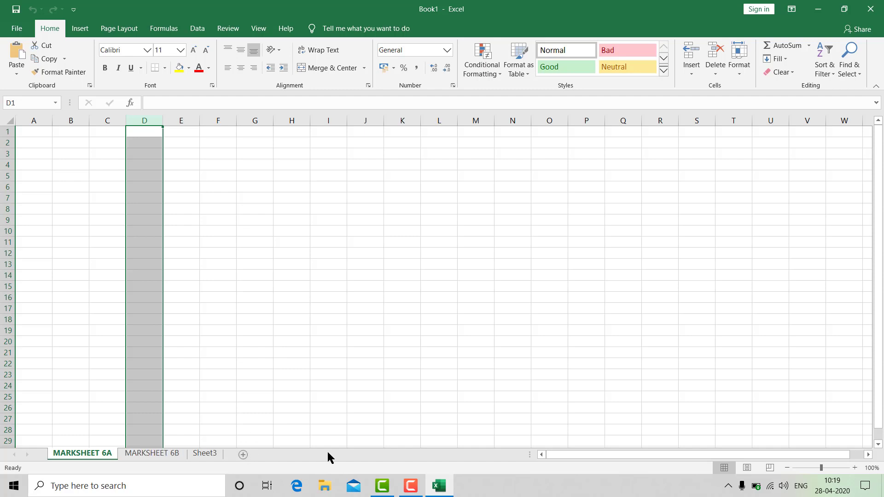
drag(603, 451, 540, 459)
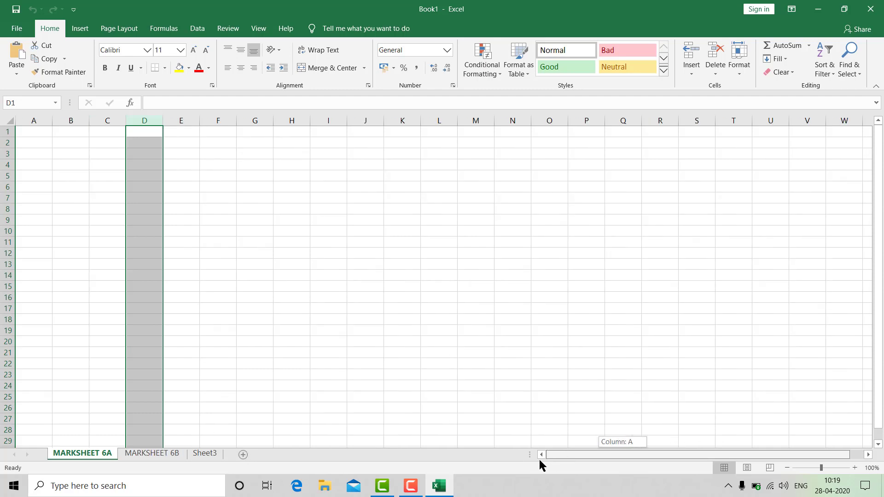
drag(634, 450, 567, 468)
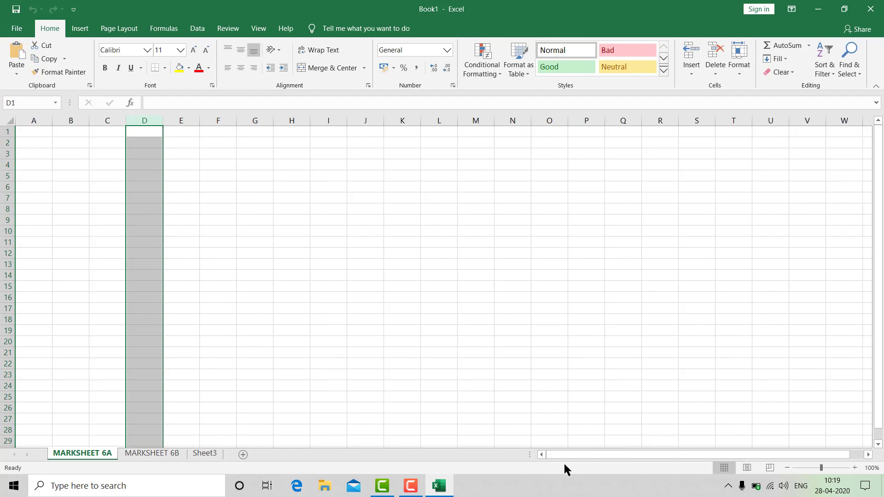
drag(879, 384, 879, 130)
drag(577, 454, 666, 440)
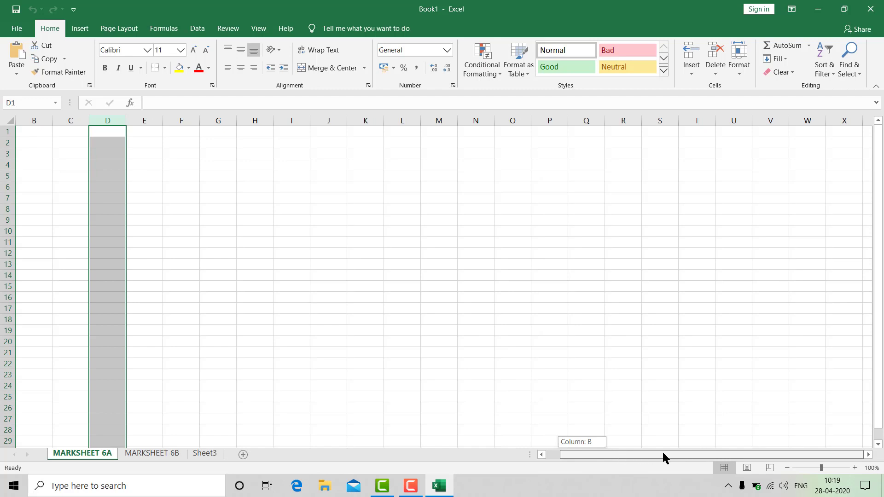
drag(685, 452, 686, 452)
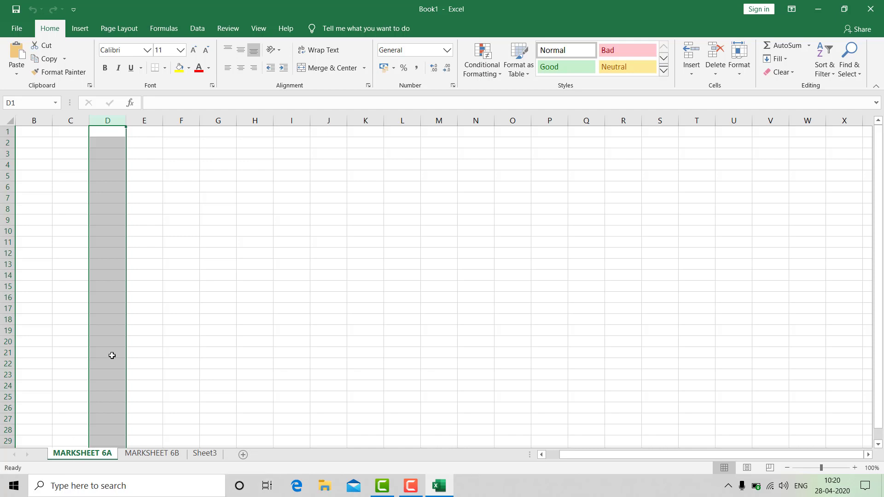
click(171, 210)
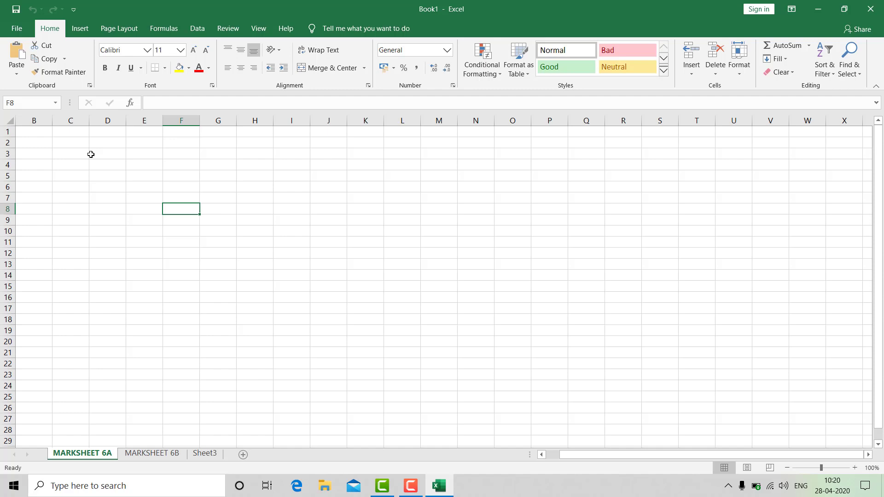
click(116, 157)
click(147, 156)
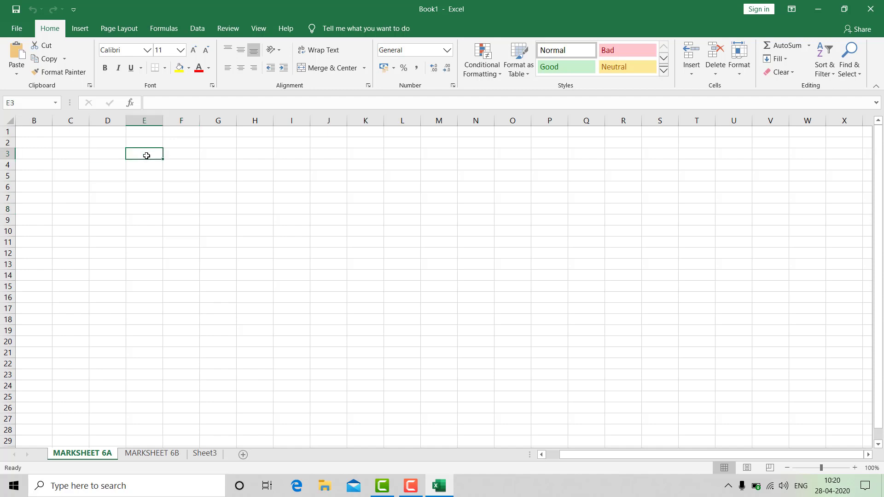
click(170, 156)
click(213, 156)
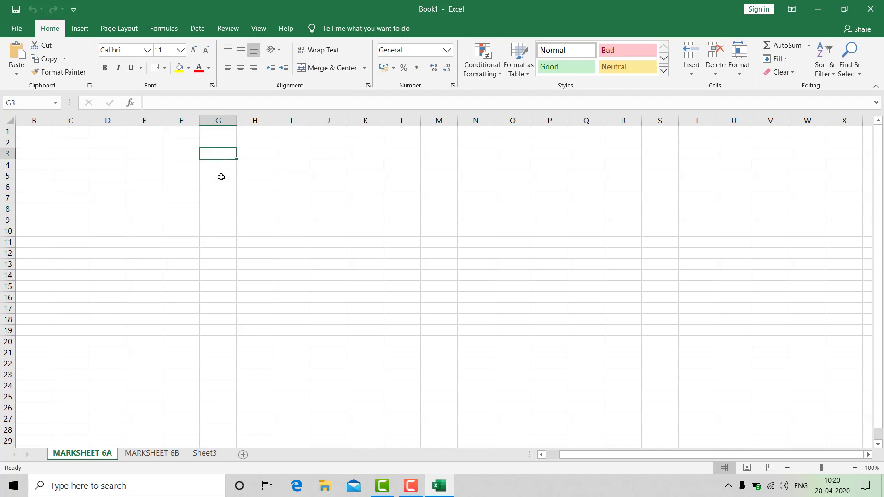
click(253, 157)
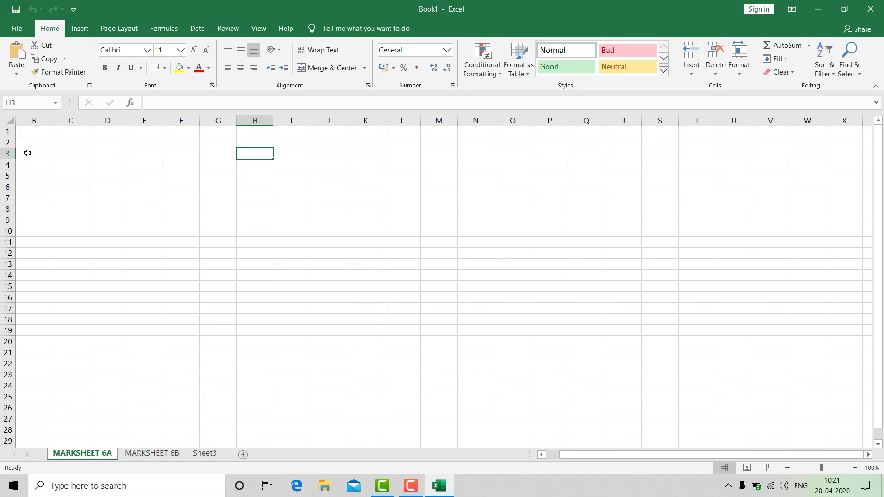
drag(22, 154, 393, 155)
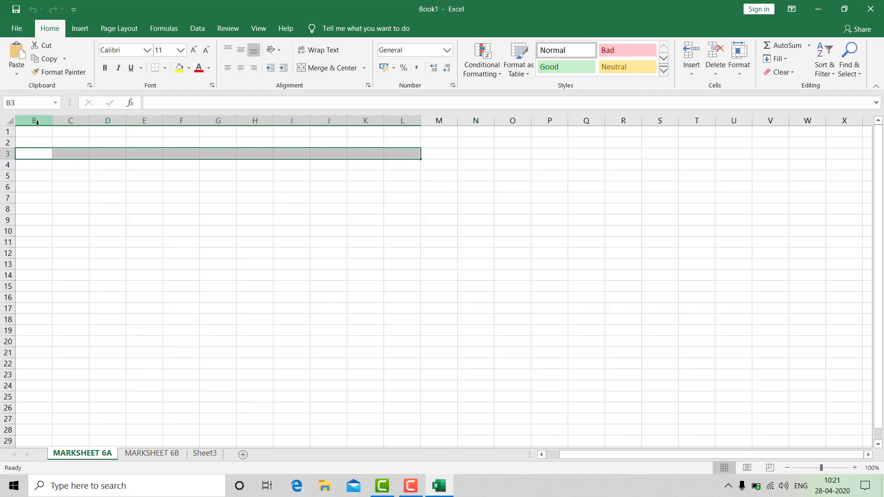
drag(572, 456, 546, 461)
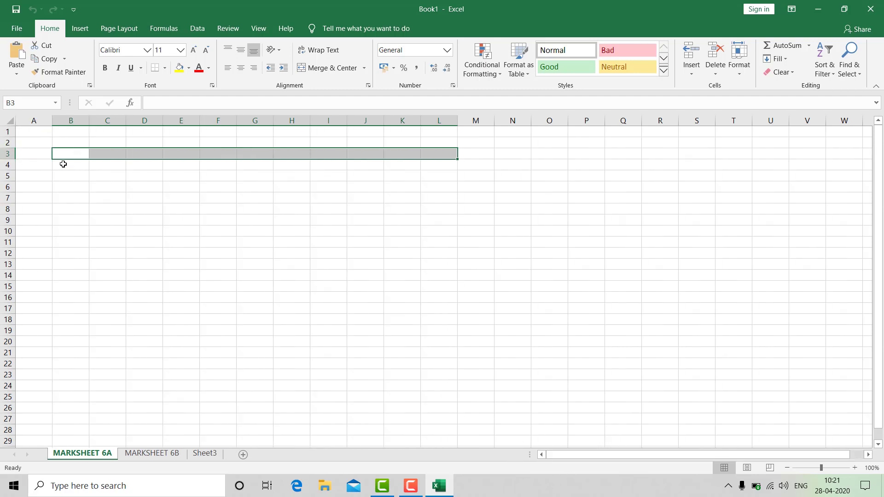
click(70, 186)
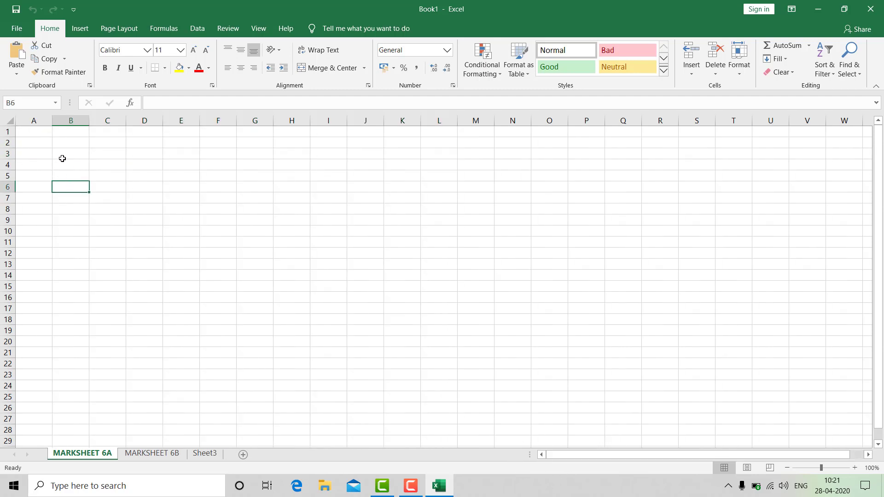
Merge and center cells B3 to M3 for the mark sheet's title
drag(64, 155, 428, 151)
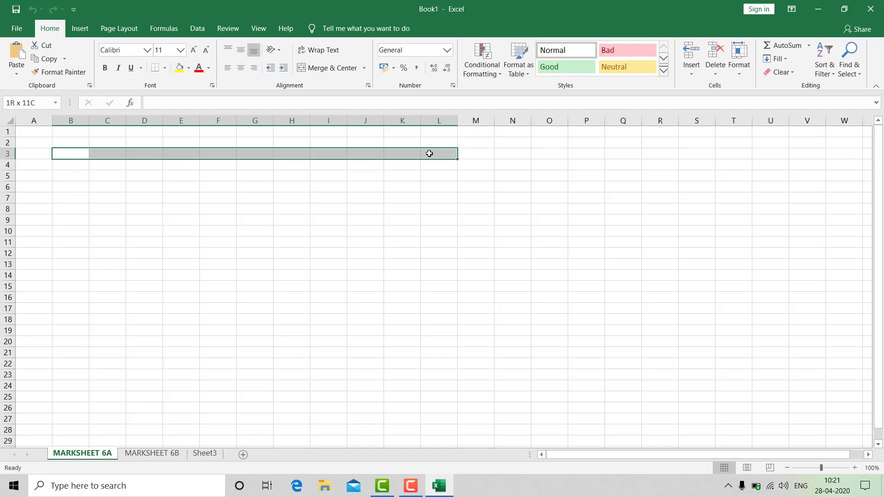
drag(451, 157, 467, 157)
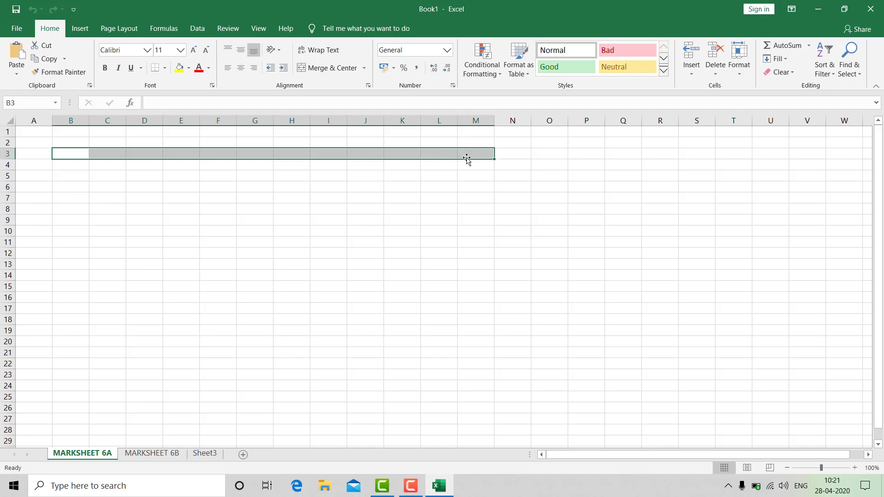
click(339, 70)
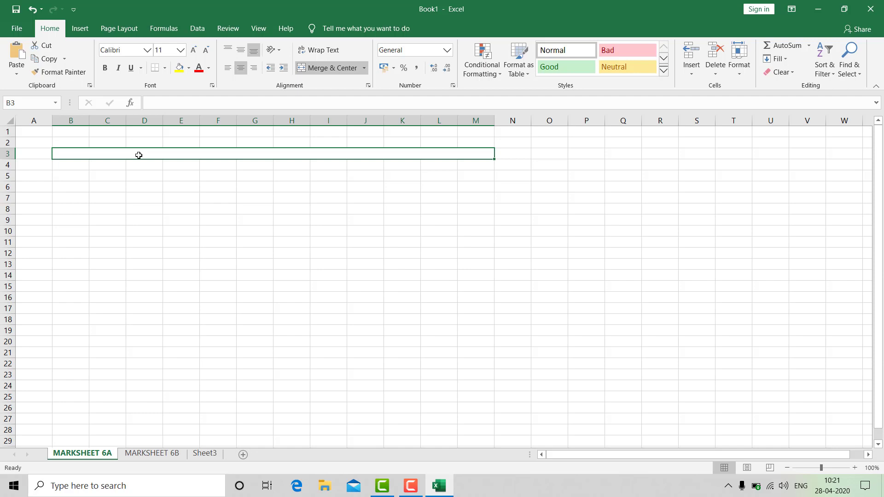
Enter the title MARKSHEET - GRADE 6A in the merged cell in row 3
text(MARK)
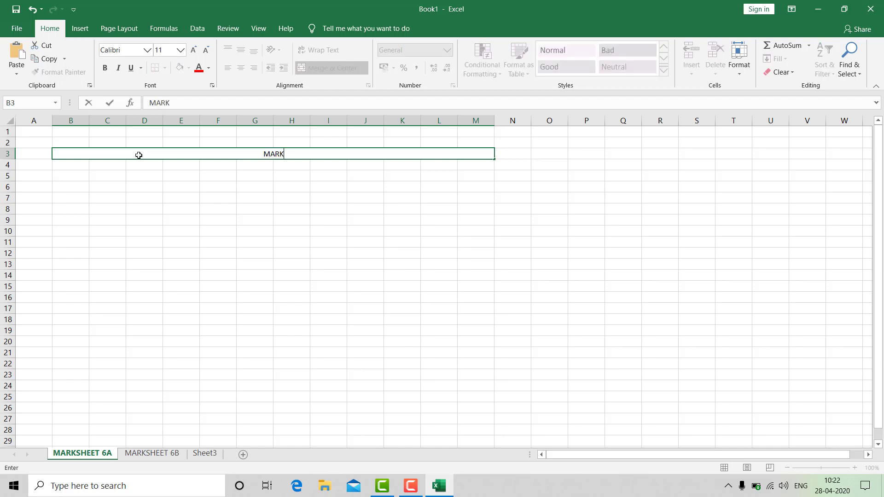
text(SHEET - GRADE)
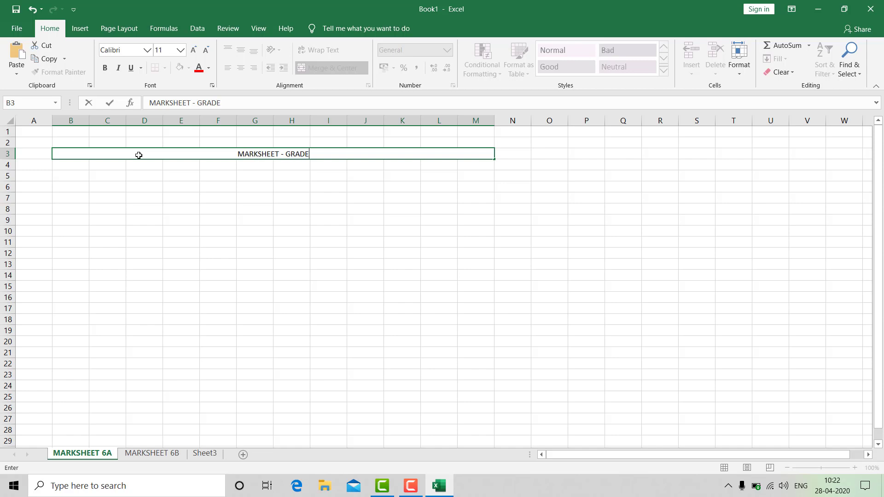
text( 6)
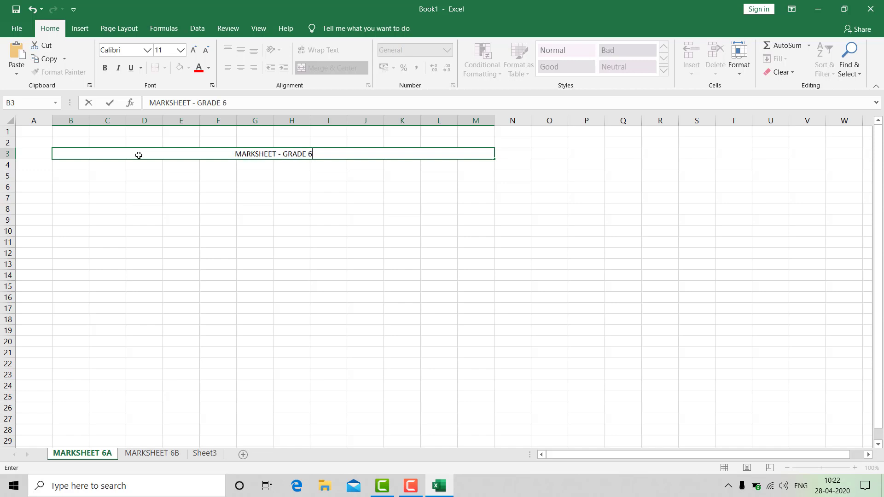
text(A)
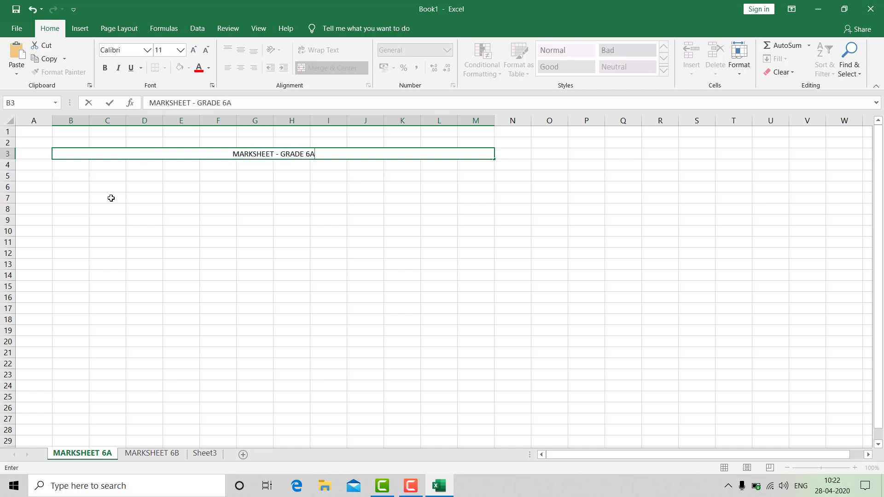
click(101, 189)
click(147, 155)
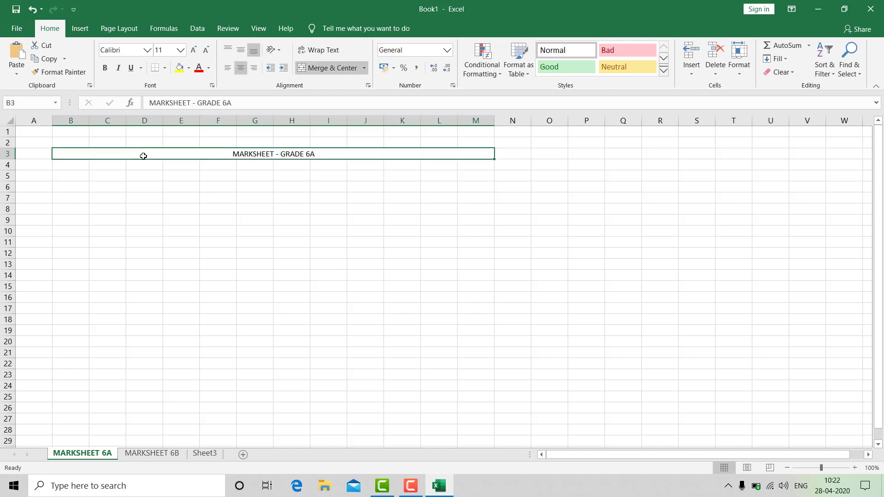
click(140, 184)
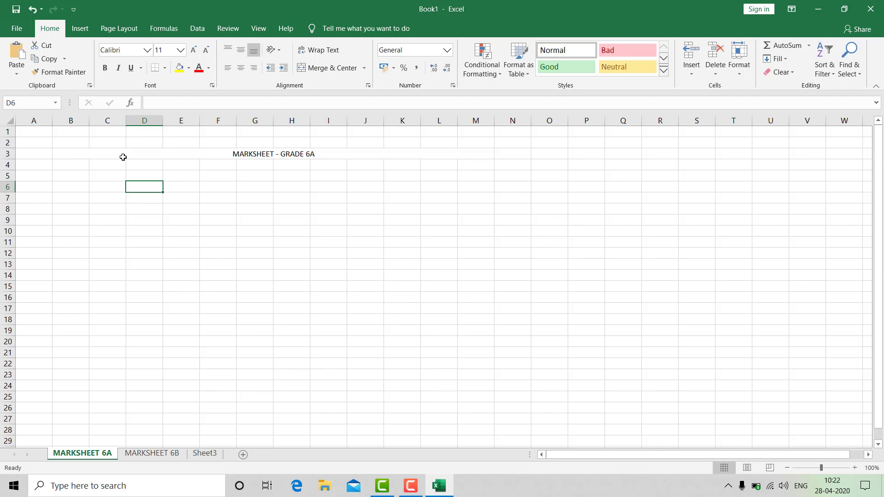
Enter the headers Sl No in C4 and NAME in D4, and widen column D to about three times its width
click(103, 167)
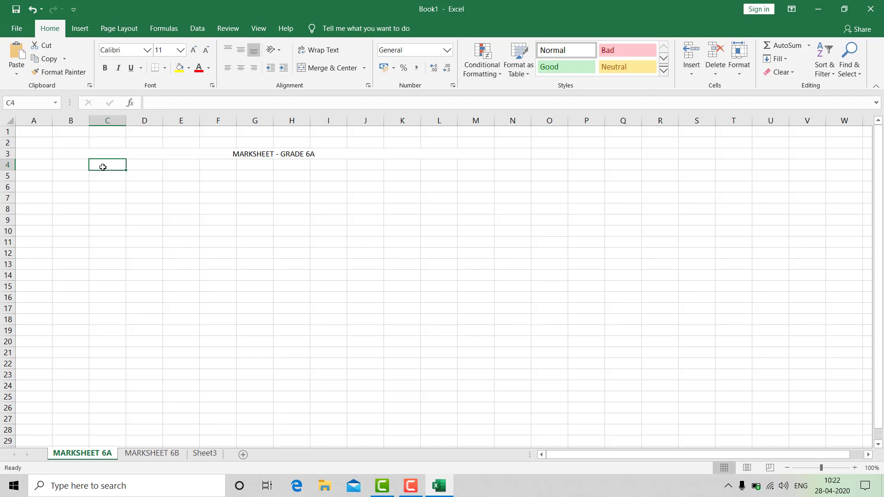
text(Sl)
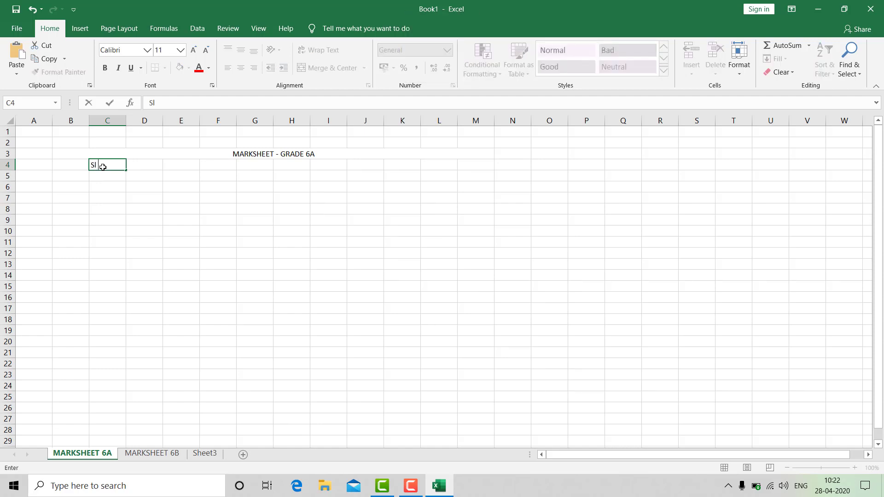
text( No)
click(146, 166)
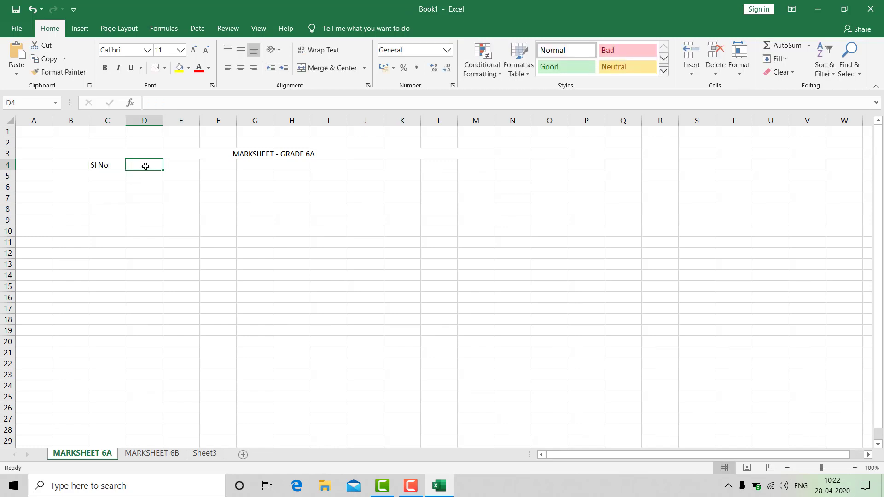
key(Caps_Lock)
text(NAME)
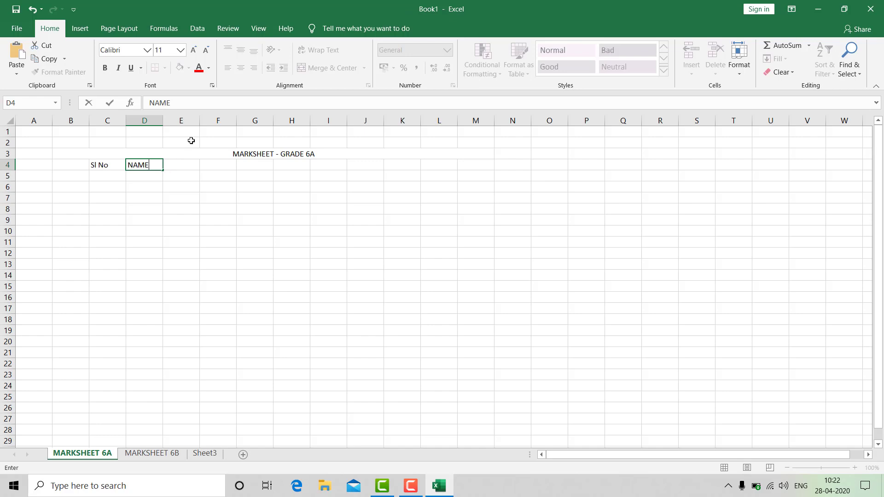
click(159, 121)
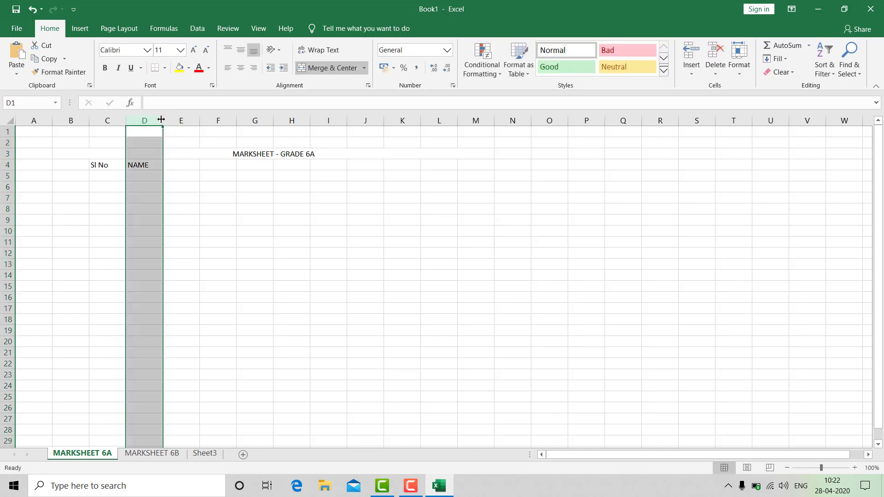
drag(161, 120, 239, 124)
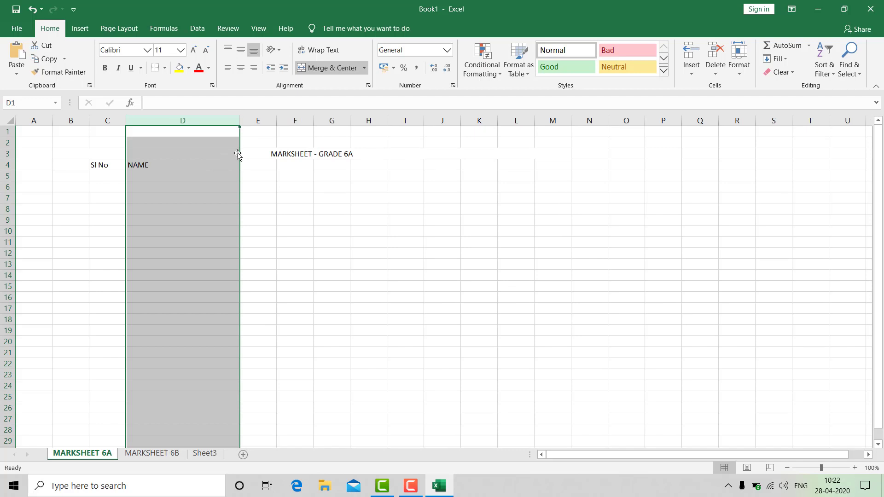
Enter the subject headers MATH, ENG, SCIENCE and COMPUTER in cells E4 to H4
click(255, 167)
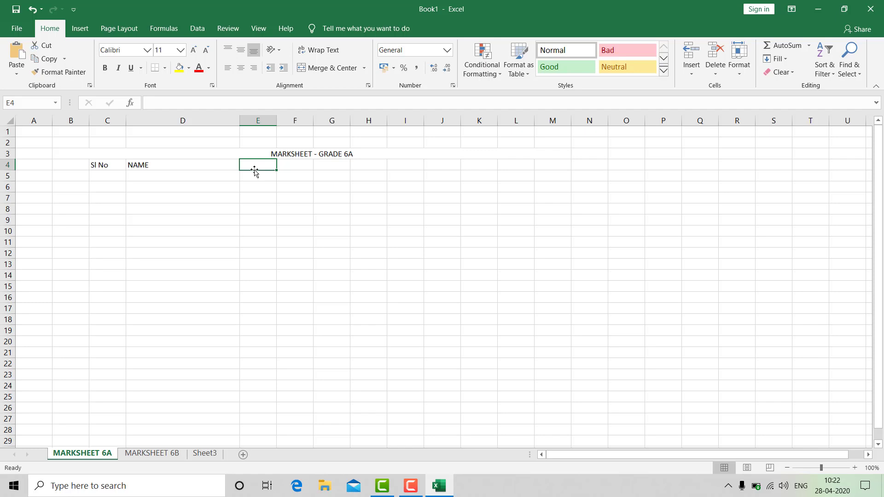
text(MATH)
key(Tab)
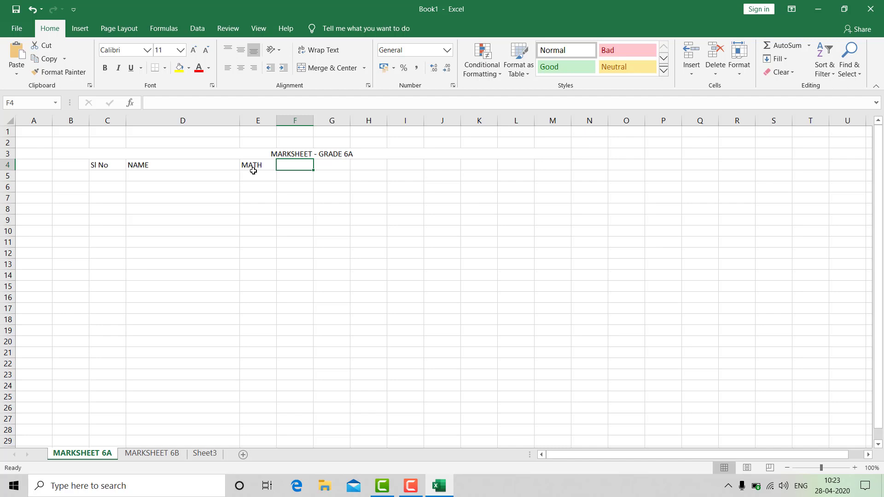
text(ENG)
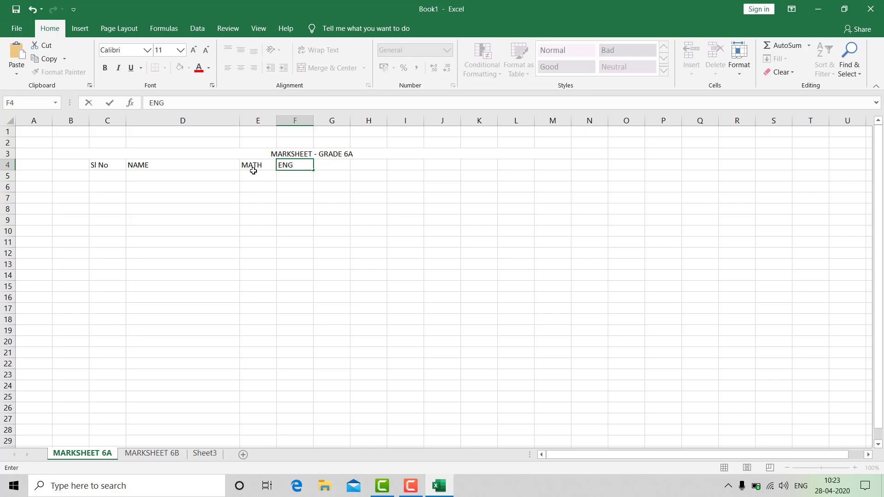
key(Tab)
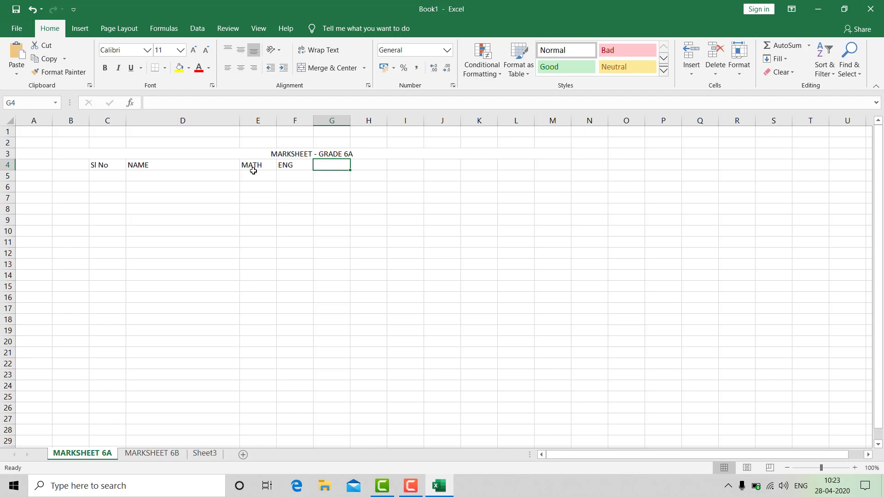
text(SCIENCE)
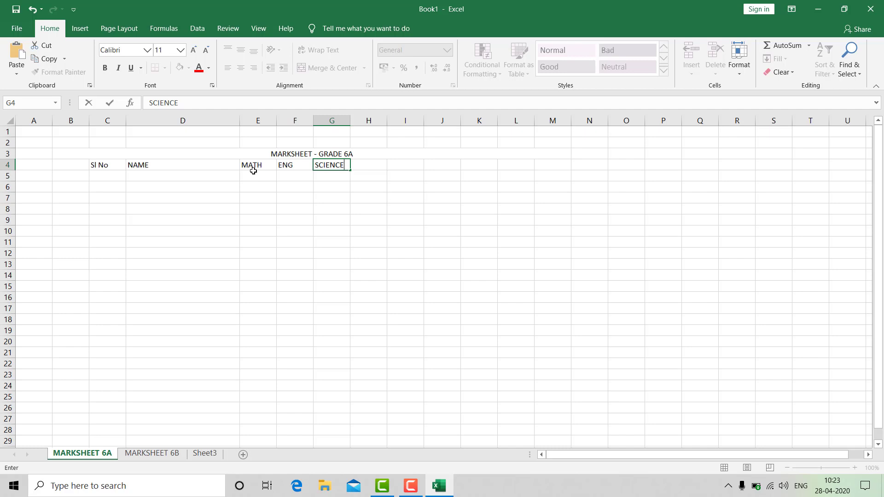
key(Tab)
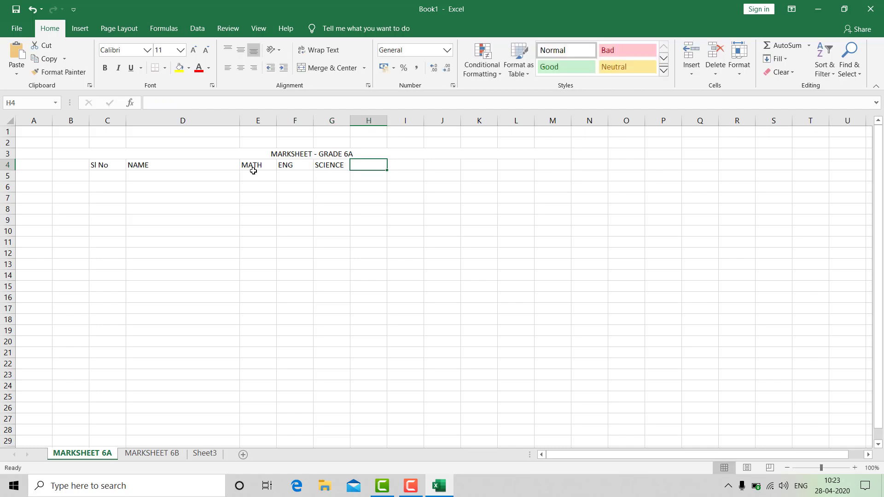
text(COMPUTER)
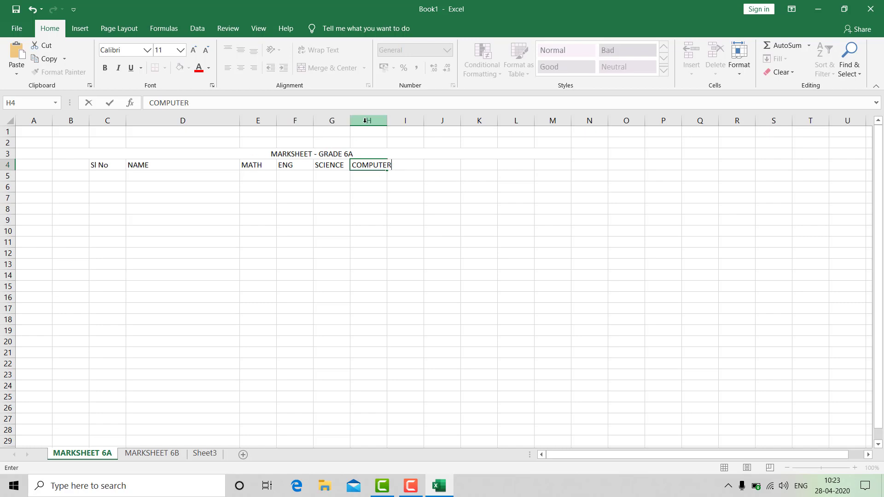
Widen column H to fit the COMPUTER header and enter the header S.S in I4
click(384, 123)
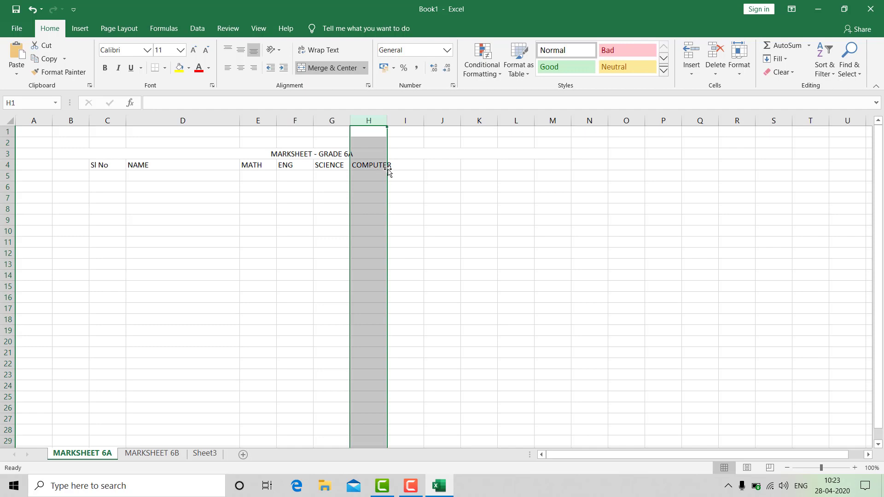
drag(386, 120, 401, 120)
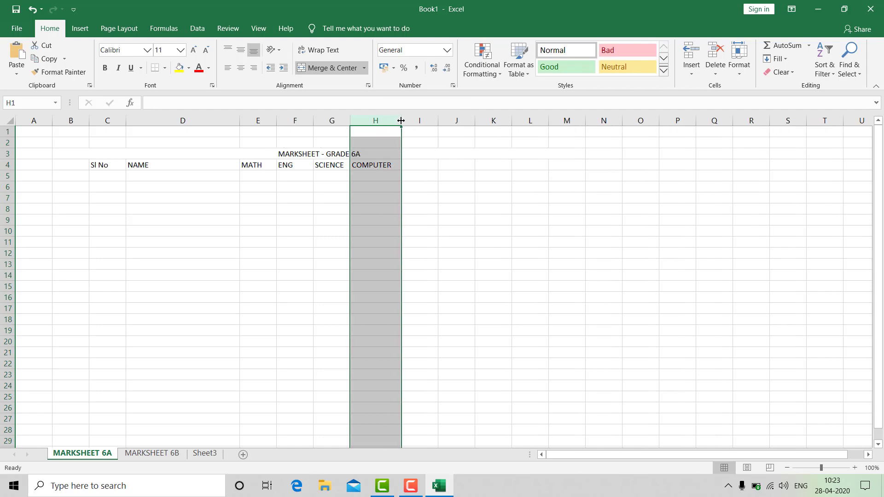
click(409, 165)
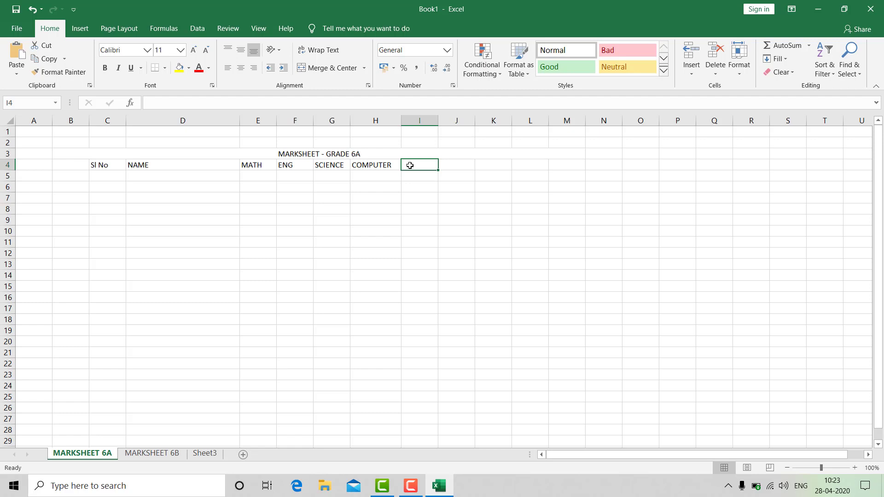
text(S.S)
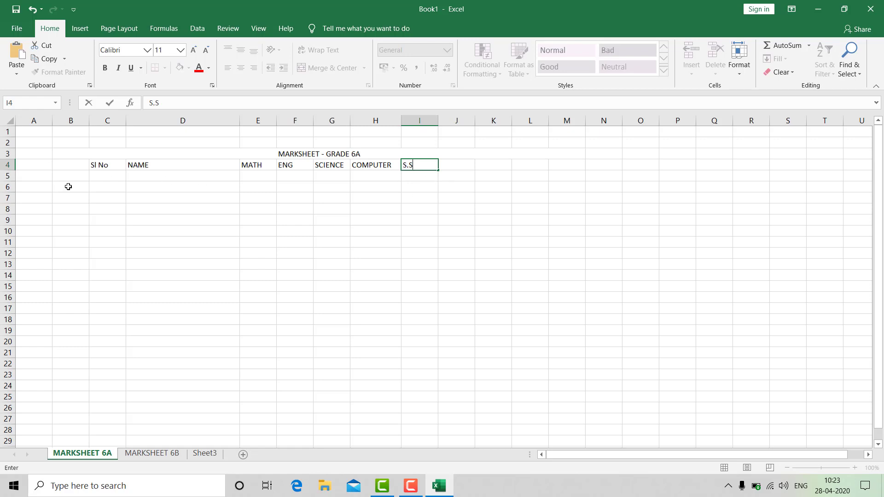
Enter serial numbers 1 and 2 in C5 and C6, and fill the series down to 5 in C9
click(112, 175)
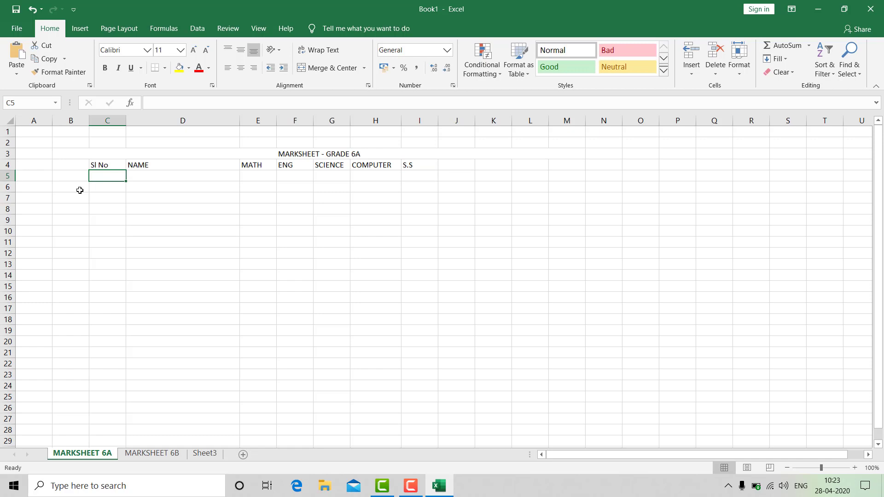
text(1)
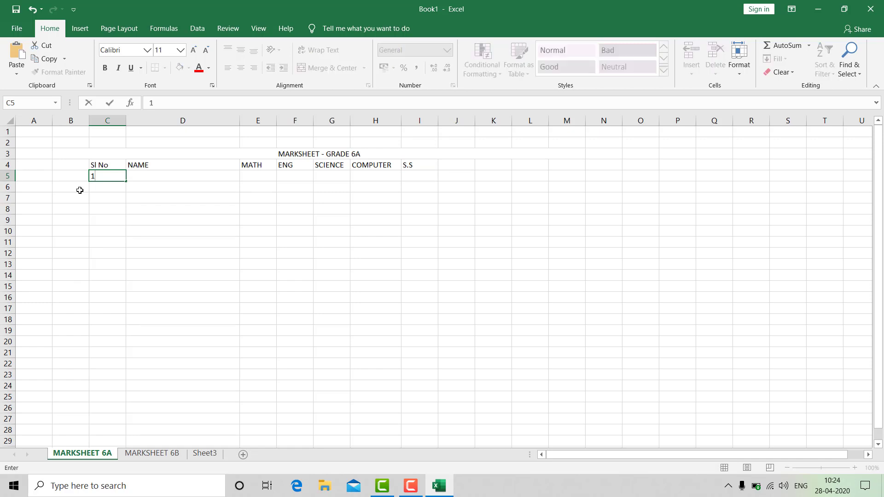
key(Return)
text(2)
key(Return)
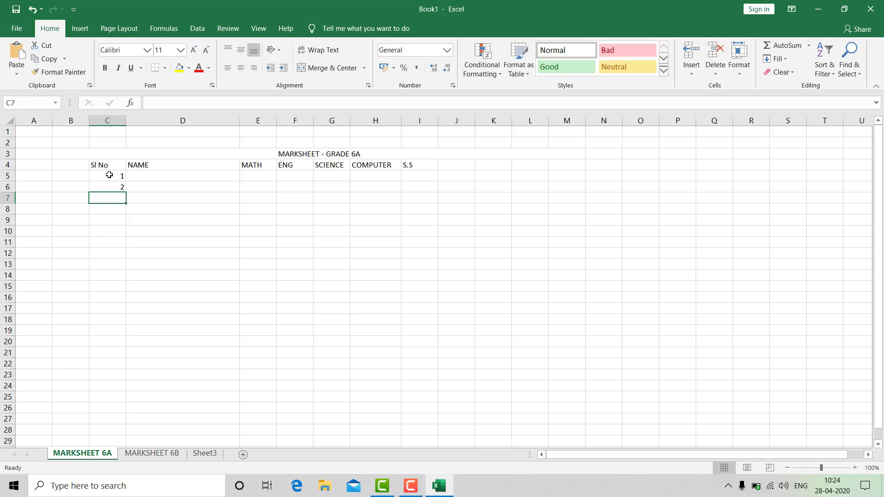
drag(109, 174, 111, 183)
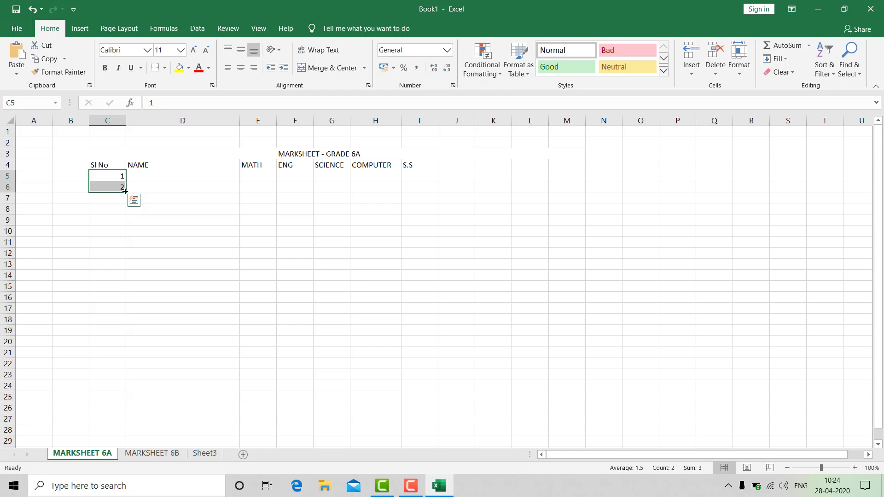
drag(125, 191, 121, 225)
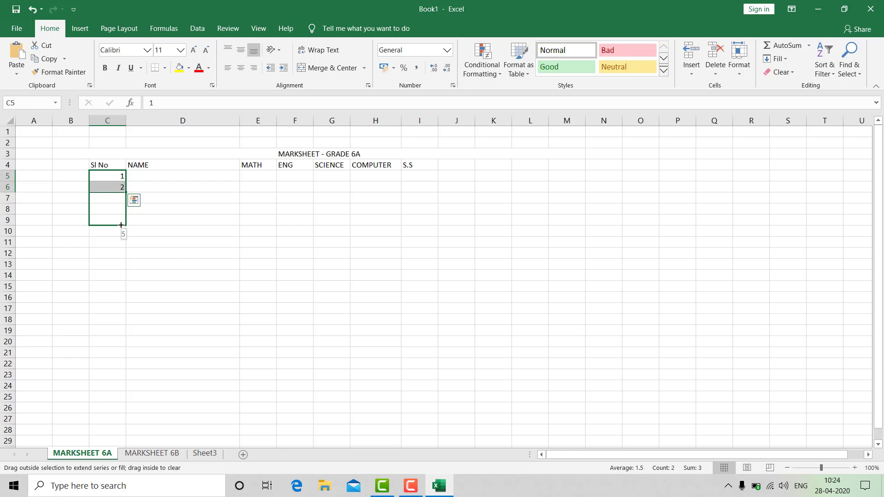
drag(120, 224, 121, 225)
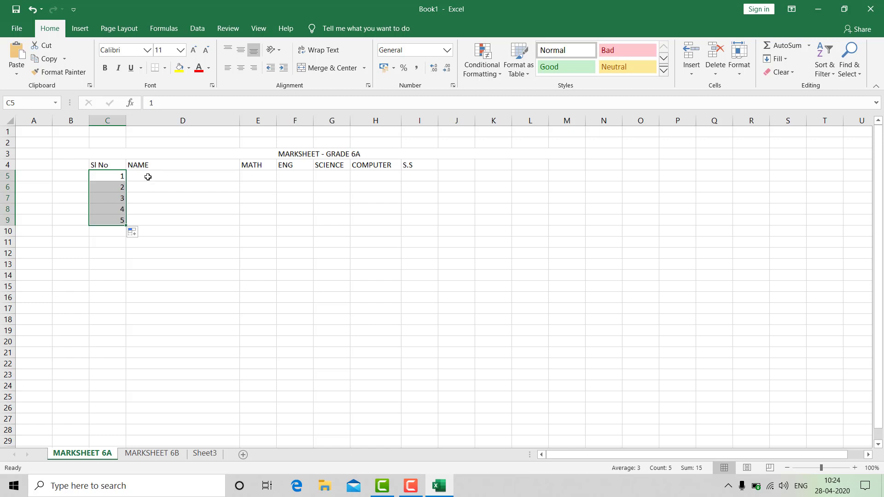
Enter the five students' first names in the NAME column, cells D5 to D9
click(147, 177)
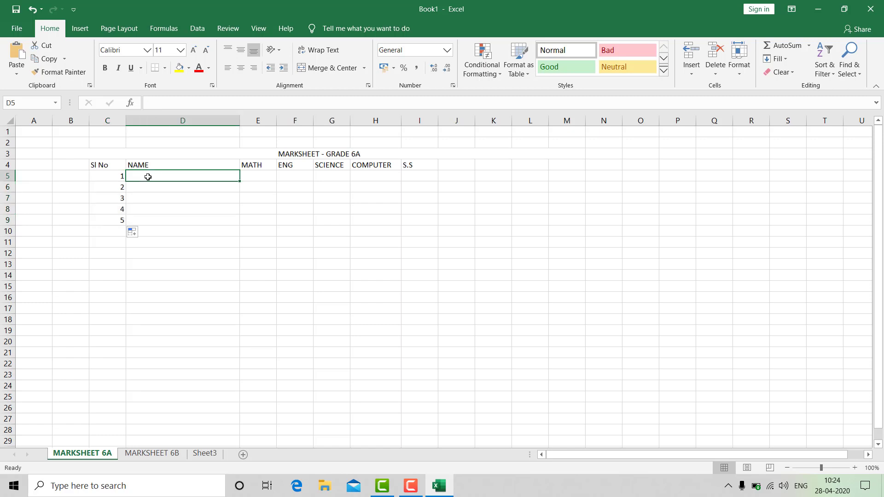
text(MARK)
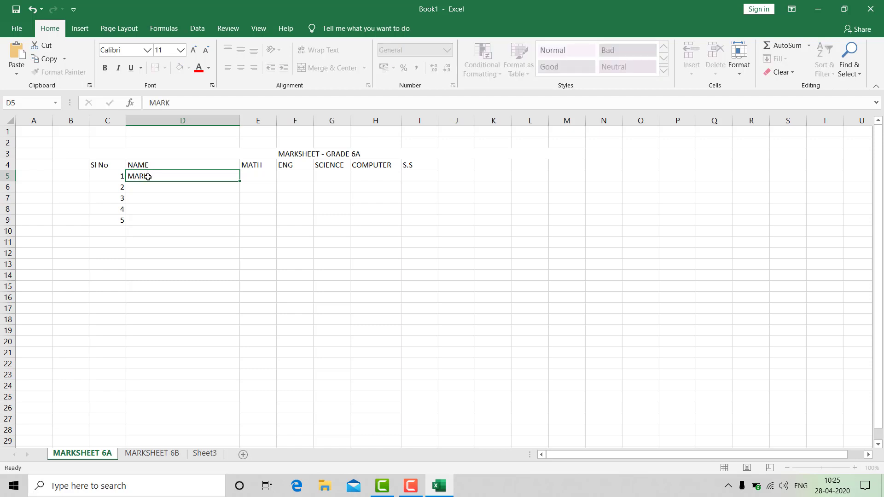
key(Return)
text(ANTONY)
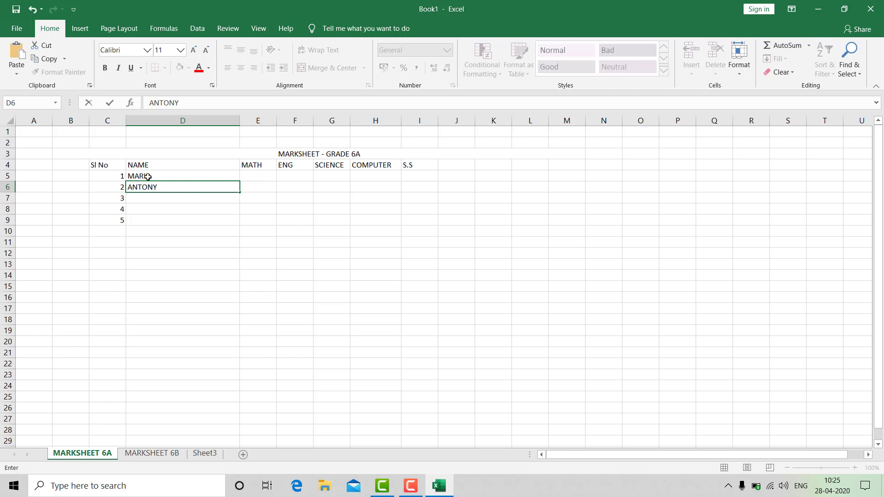
key(Return)
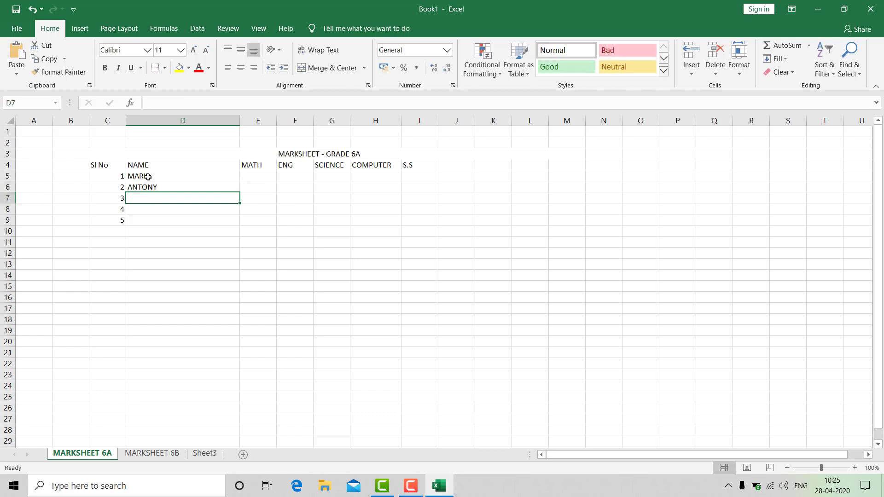
text(ANIL)
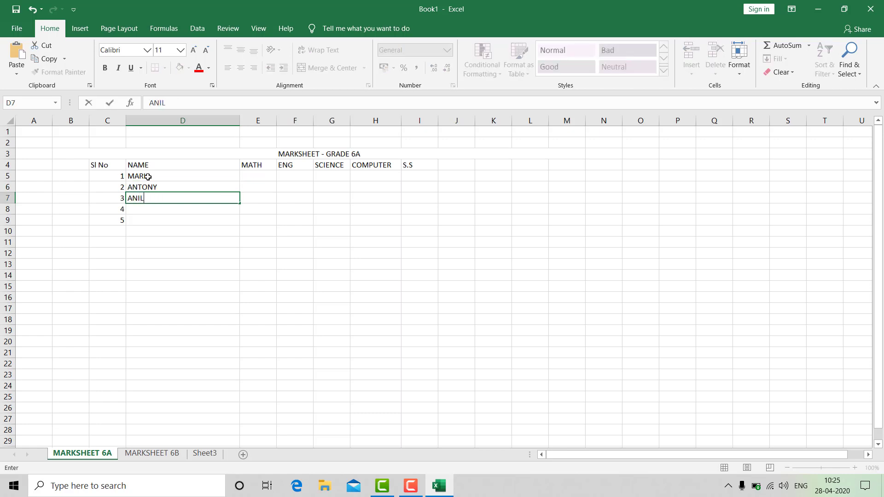
key(Return)
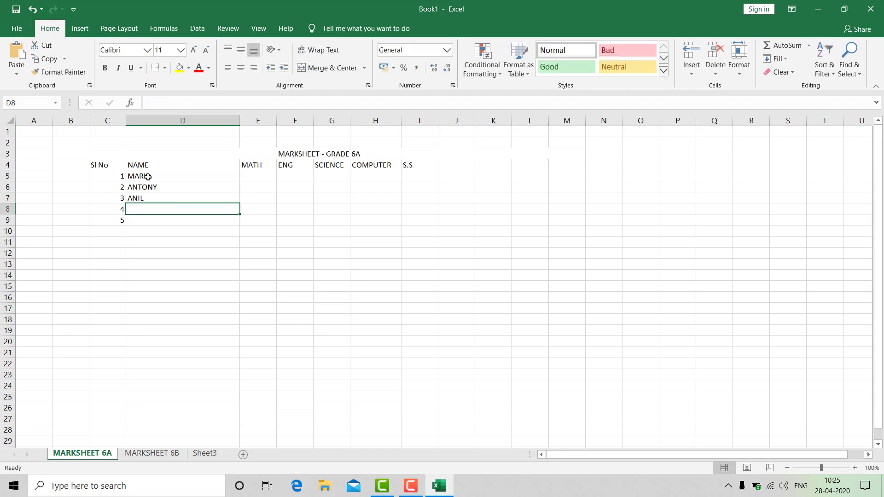
text(RAHUL)
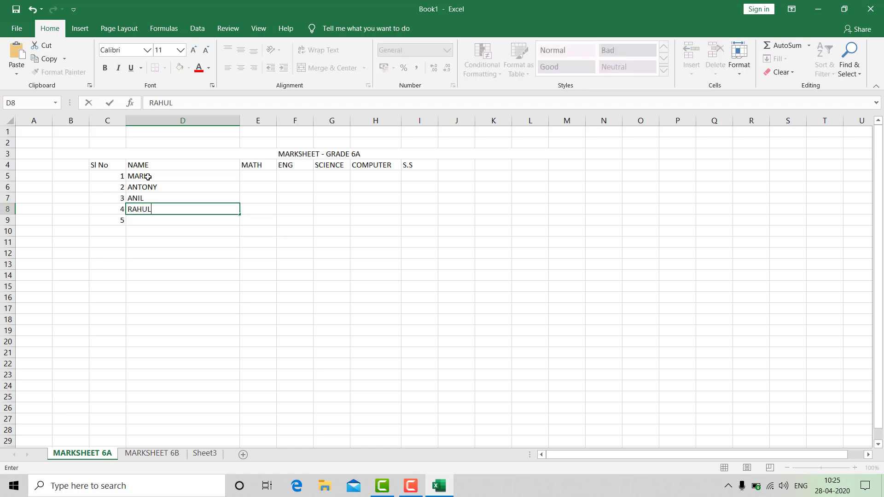
key(Return)
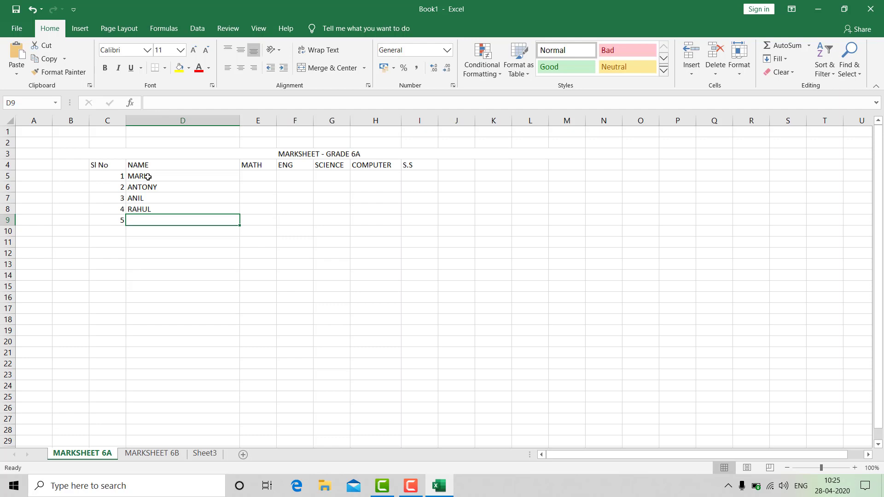
text(MOHA)
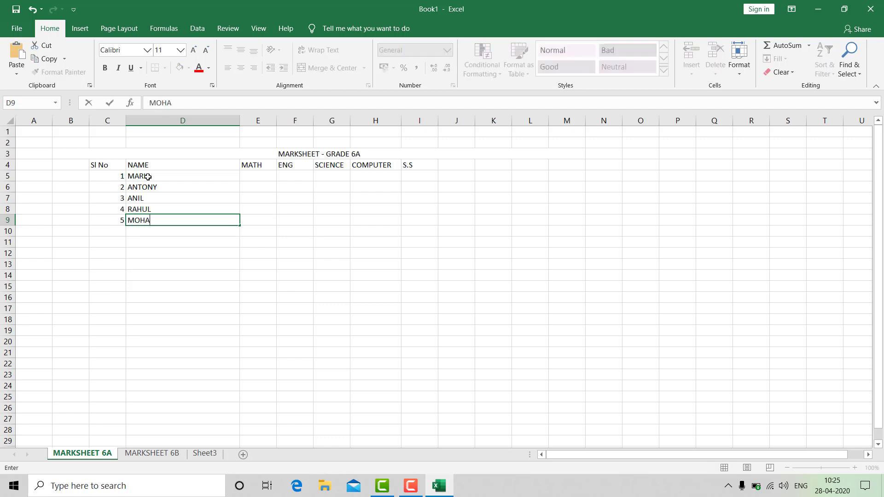
text(MMED)
Enter the MATH marks 56, 78, 90, 54 and 78 in cells E5 to E9
click(252, 177)
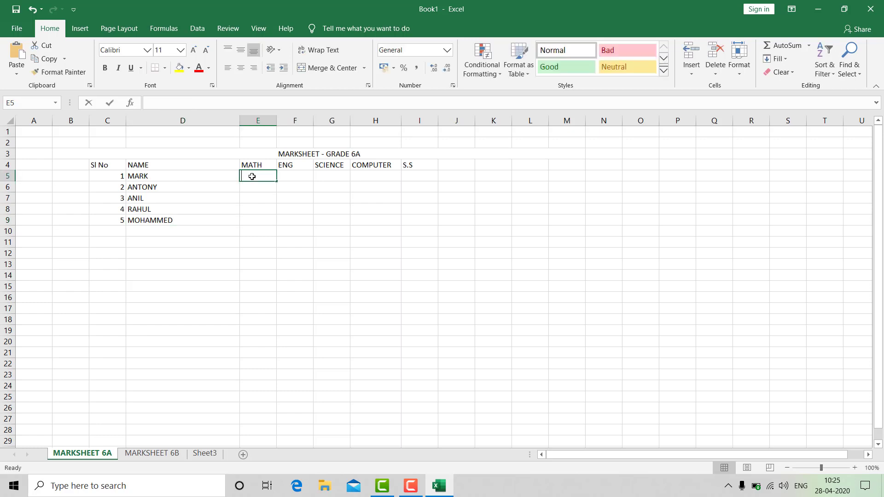
text(56)
key(Return)
text(78)
key(Return)
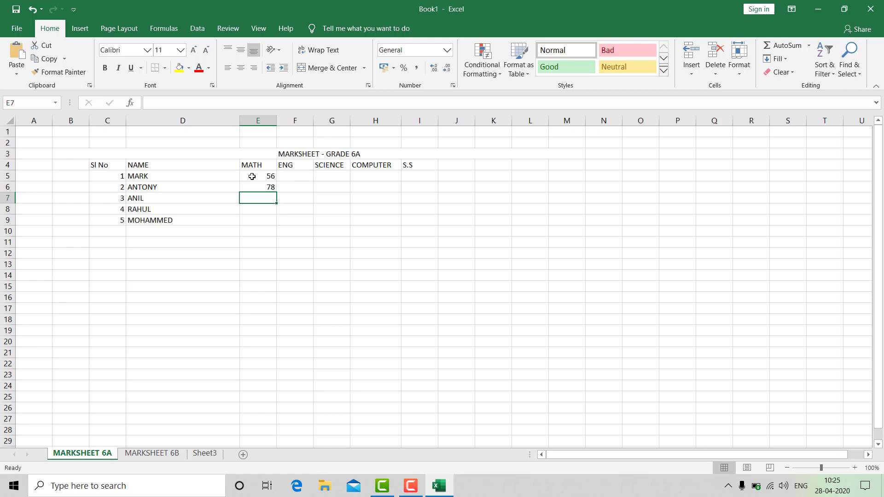
text(90)
key(Return)
text(54)
key(Return)
text(78)
key(Return)
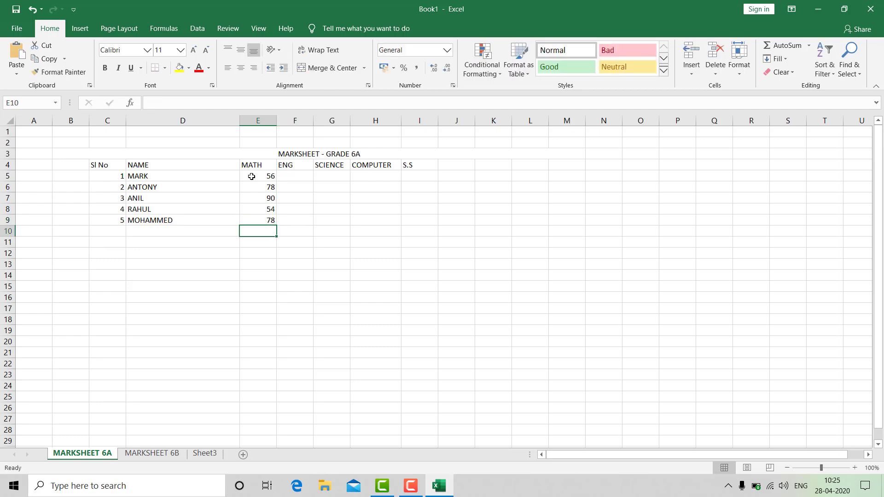
Enter the ENG marks 78, 95, 67, 34 and 78 in cells F5 to F9
click(299, 176)
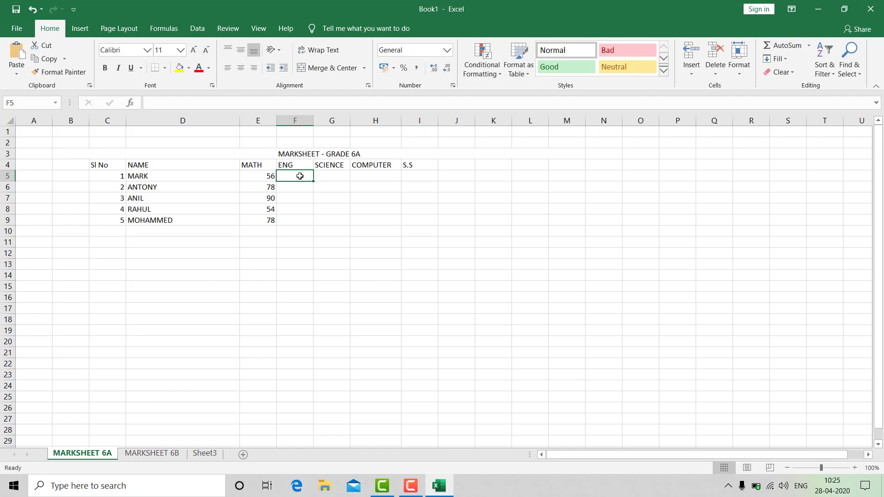
text(78)
key(Return)
text(95)
key(Return)
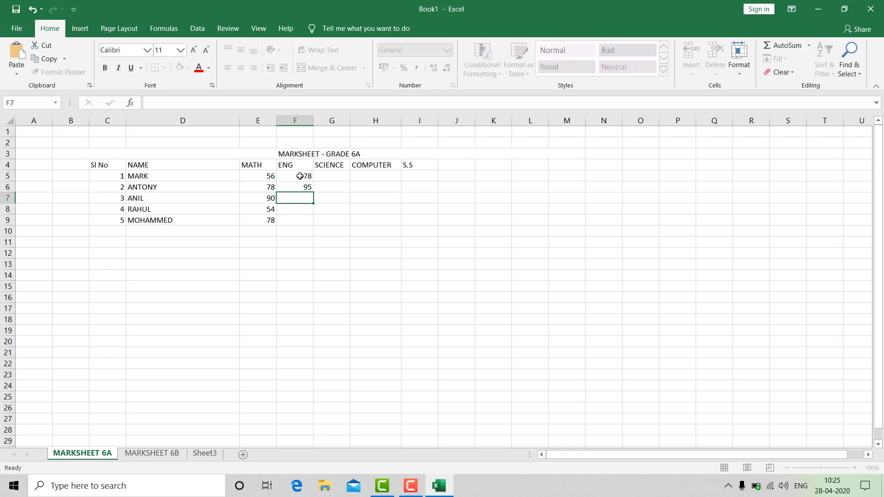
text(67)
key(Return)
text(34)
key(Return)
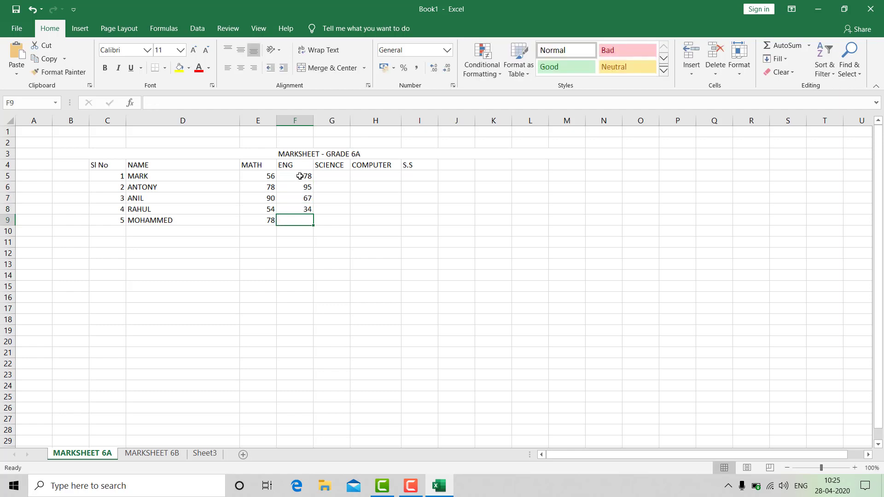
text(78)
key(Return)
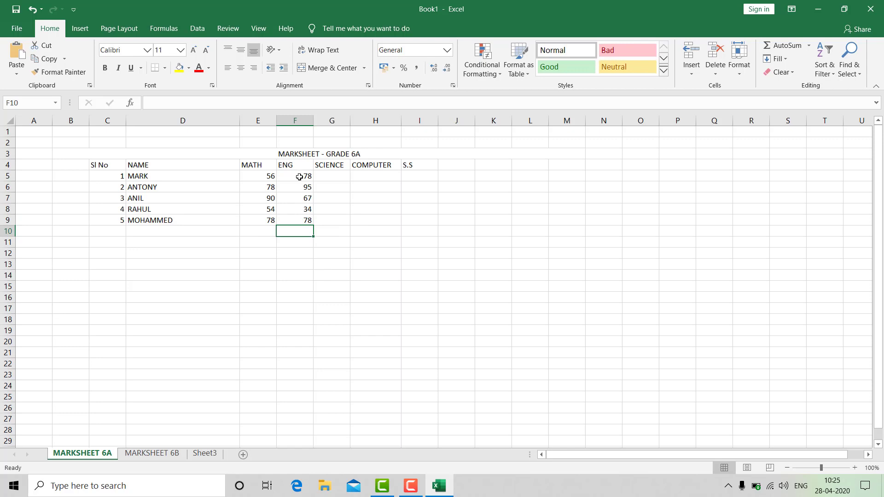
Enter the SCIENCE marks 67, 88, 23, 67 and 45 in cells G5 to G9
click(319, 180)
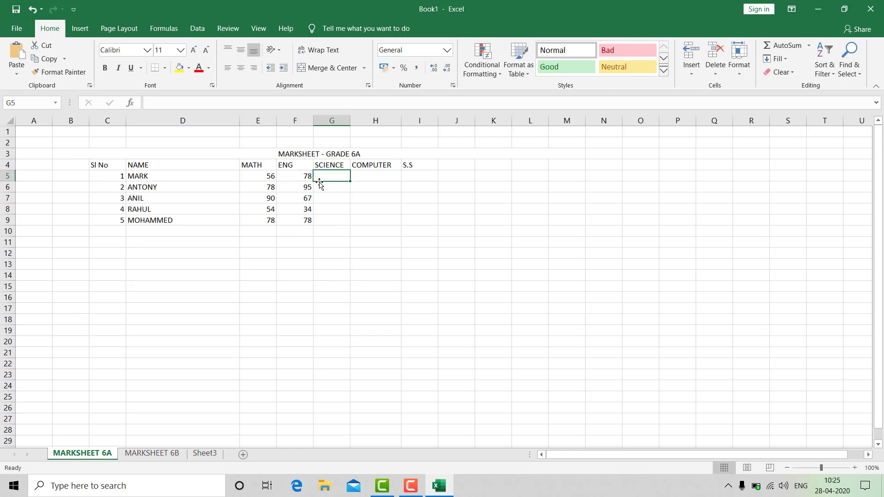
text(67)
key(Return)
text(88)
key(Return)
text(23)
key(Return)
text(67)
key(Return)
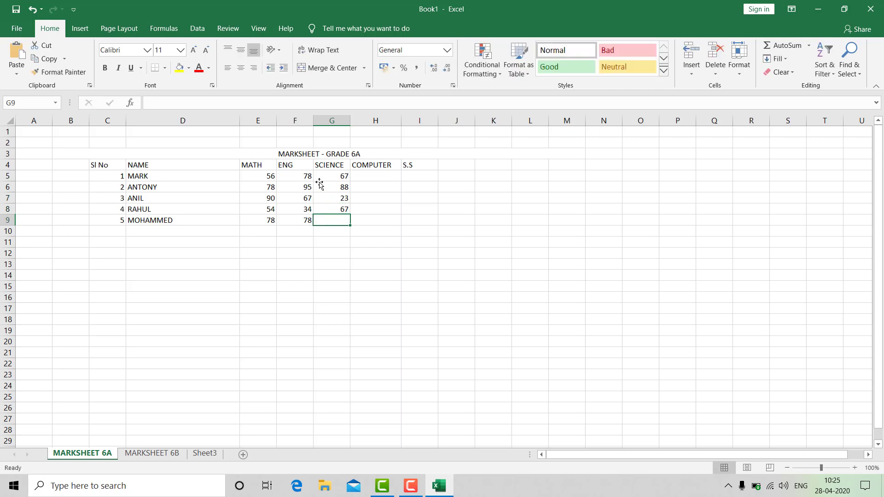
text(45)
key(Return)
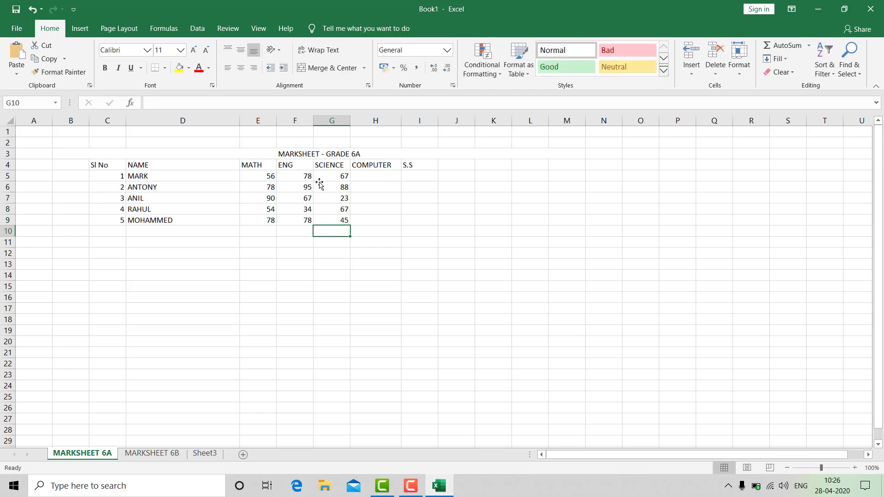
Enter the COMPUTER marks 56, 34, 67, 87 and 90 in cells H5 to H9
click(381, 174)
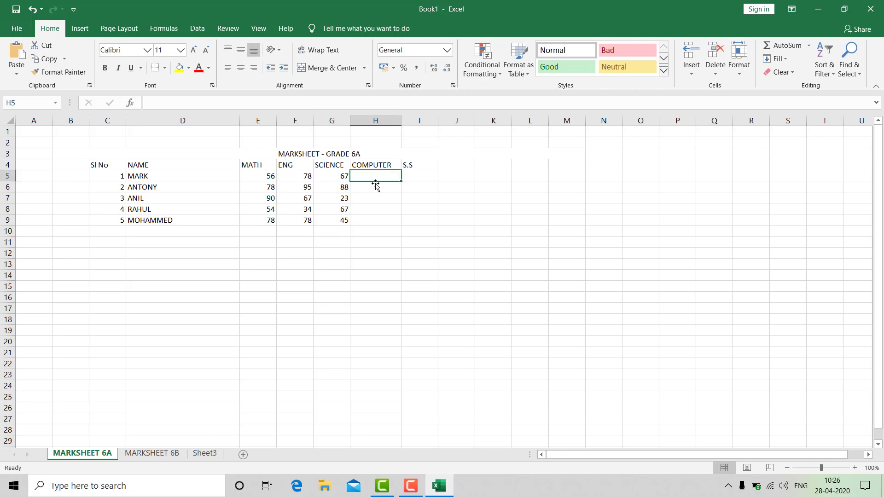
text(56)
key(Return)
text(34)
key(Return)
text(67)
key(Return)
text(87)
key(ctrl+Return)
key(Return)
text(90)
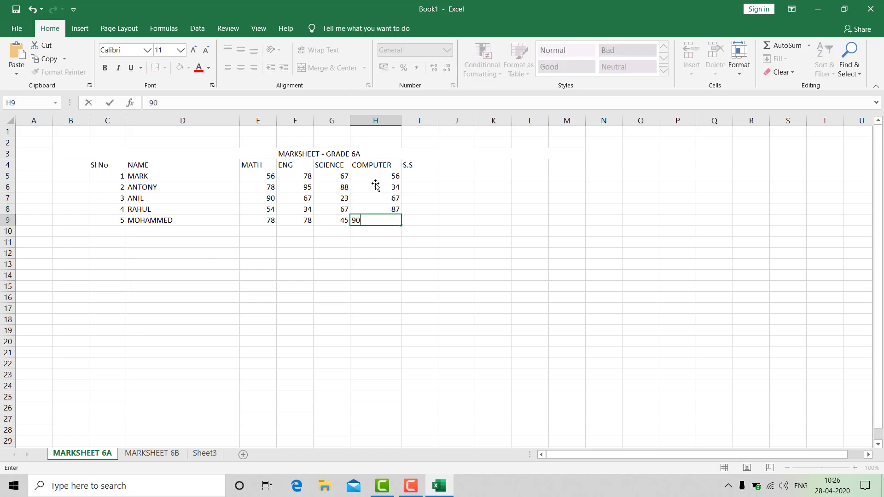
key(Return)
Enter the S.S marks 23, 45, 64, 86 and 92 in cells I5 to I9
click(415, 180)
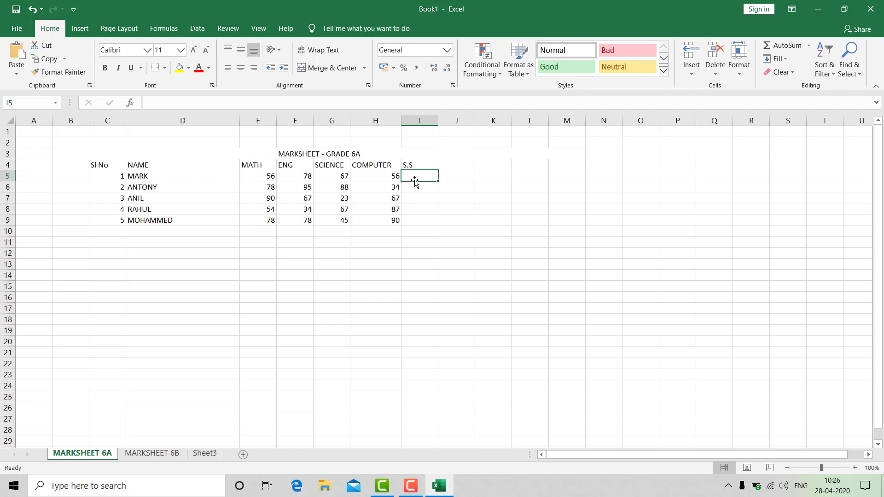
text(23)
key(Return)
text(45)
key(Return)
text(6)
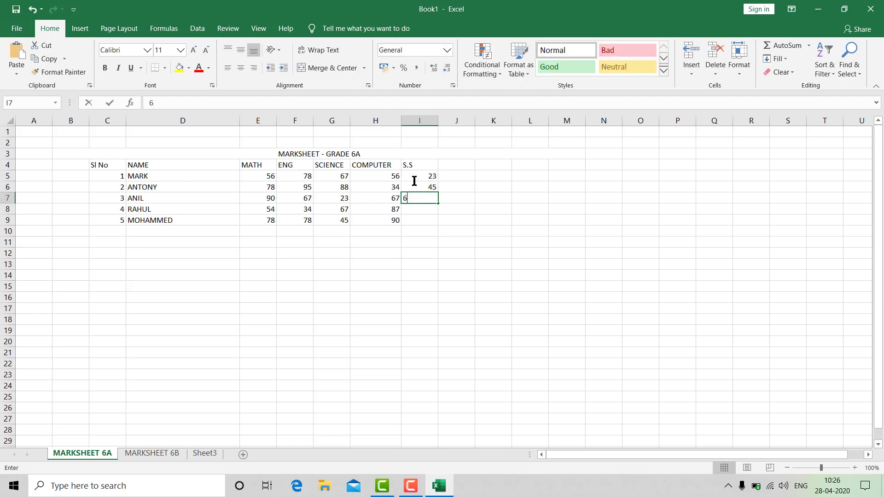
text(4)
key(Return)
text(86)
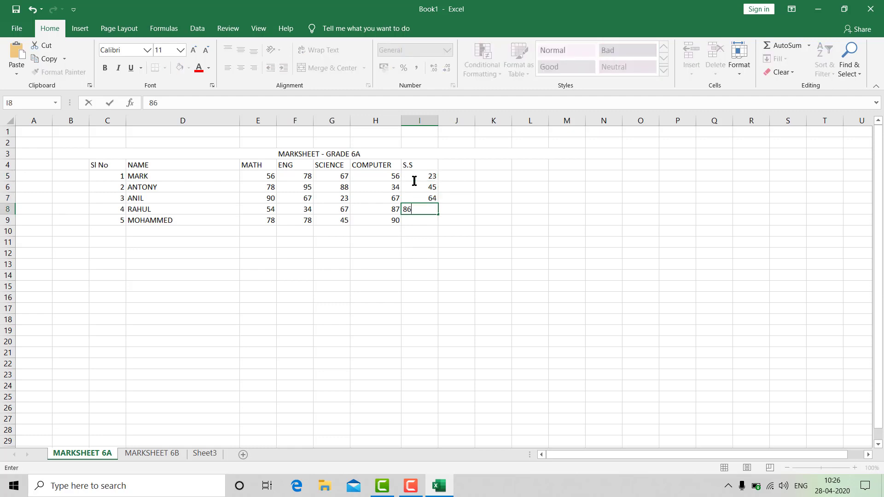
key(Return)
text(92)
click(506, 201)
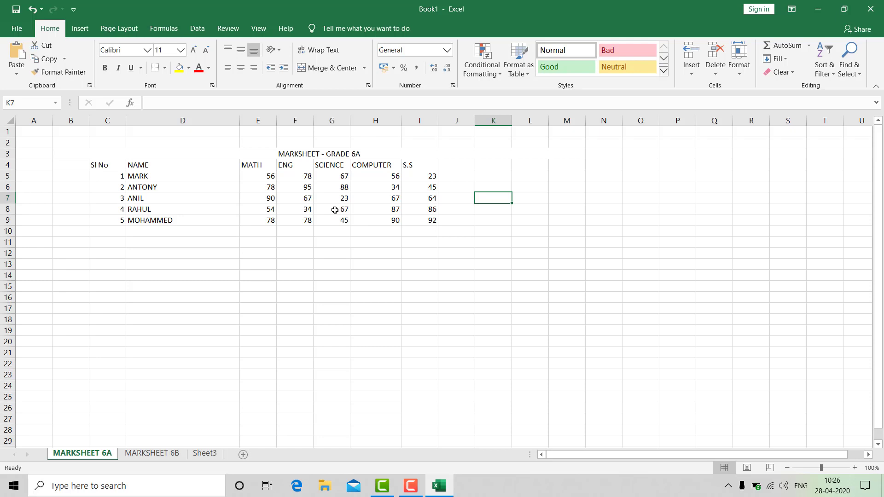
Save the workbook as MARKSHEET, in Excel Workbook format, in the personal folder inside Documents
click(17, 30)
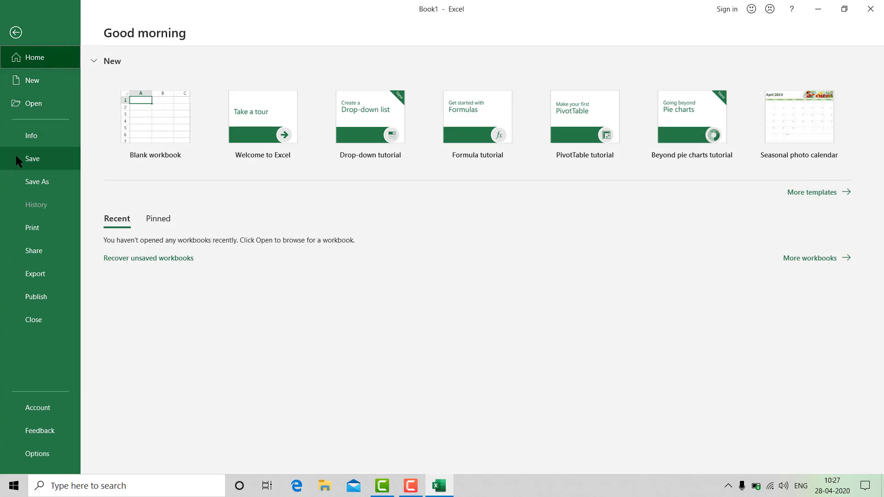
click(43, 159)
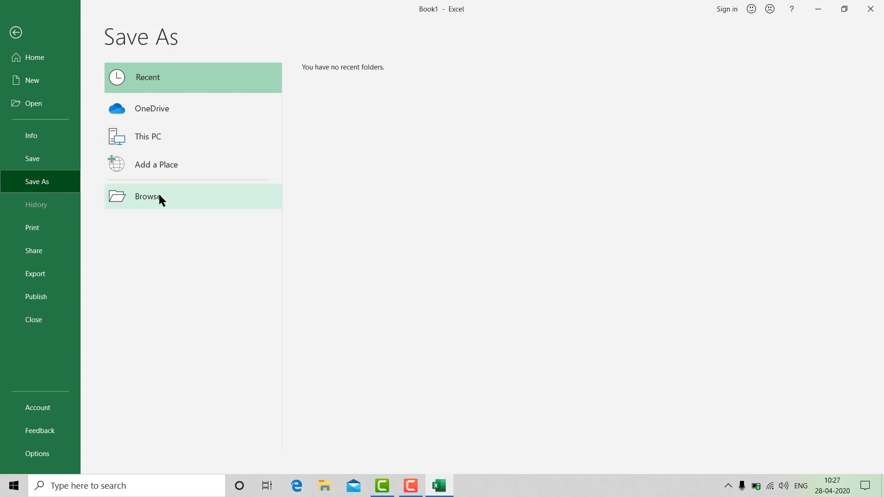
click(150, 139)
click(149, 139)
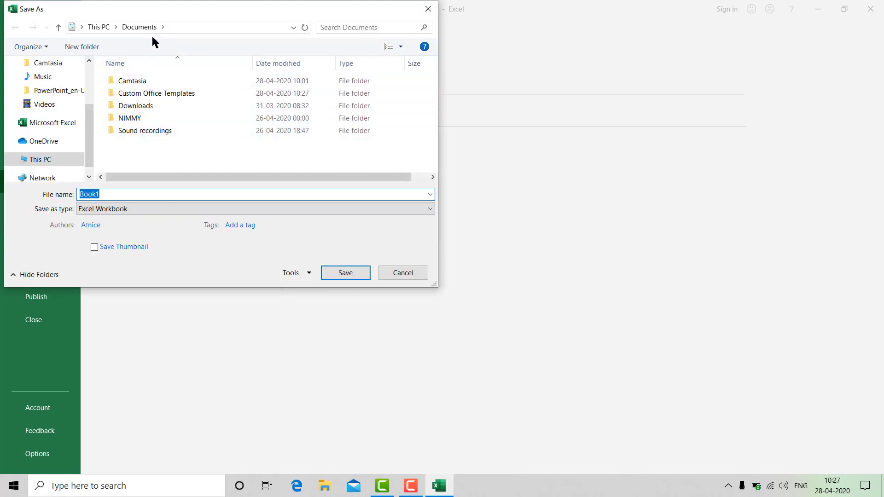
double_click(161, 118)
double_click(112, 195)
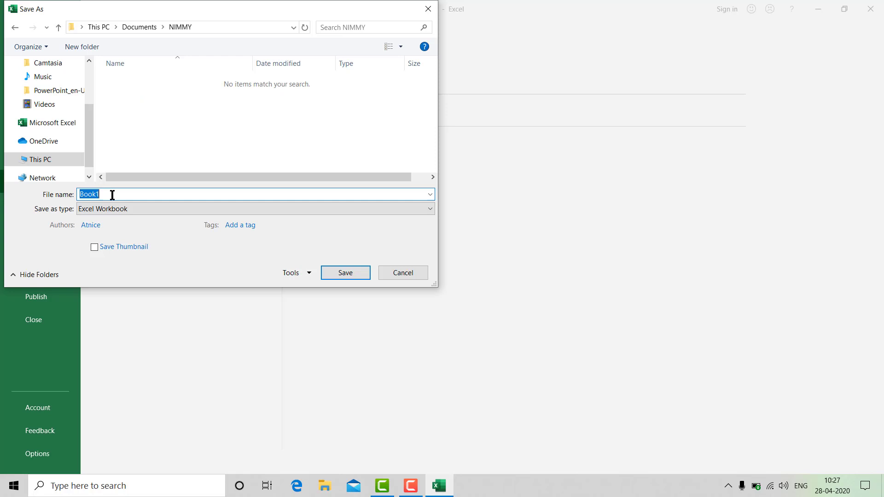
text(M)
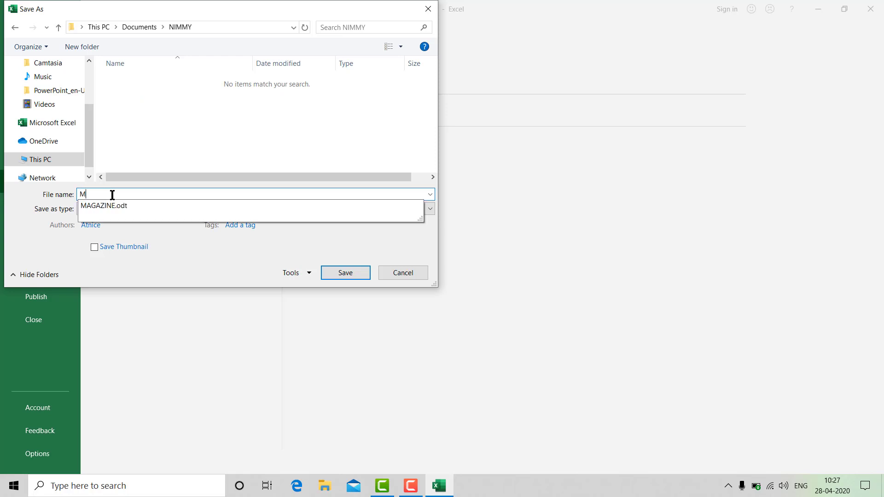
text(ARKSHEET)
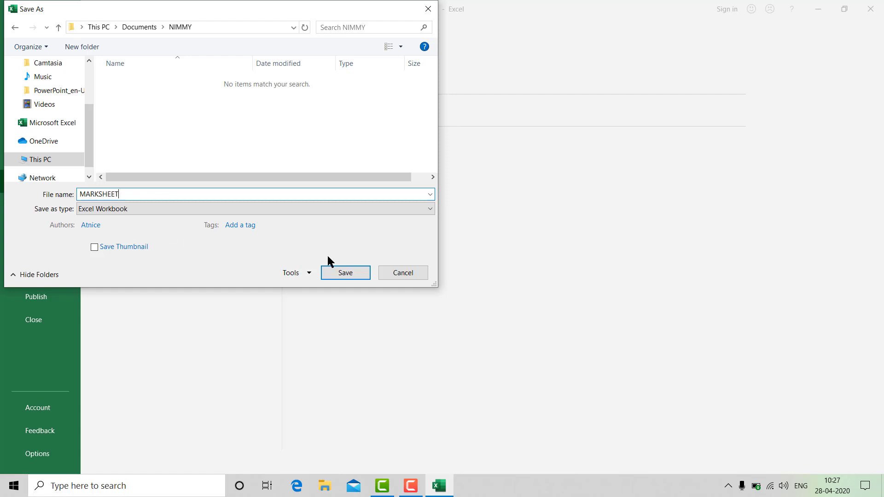
click(352, 273)
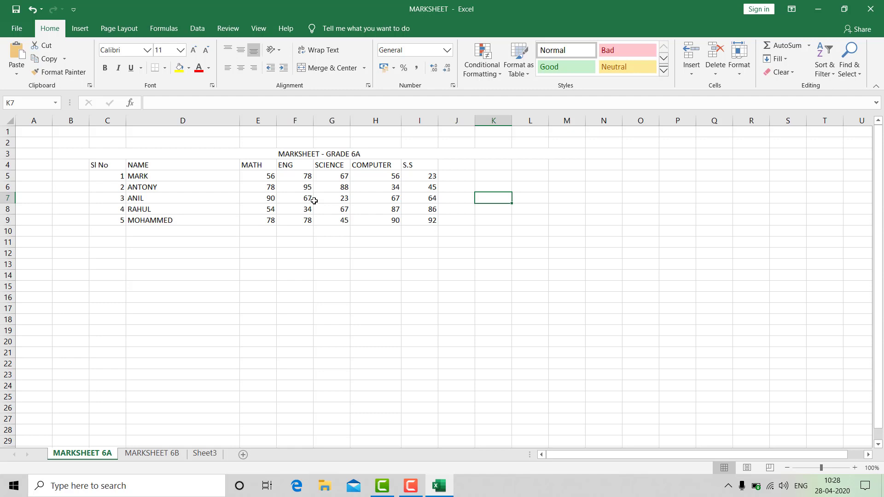
key(XF86AudioRaiseVolume)
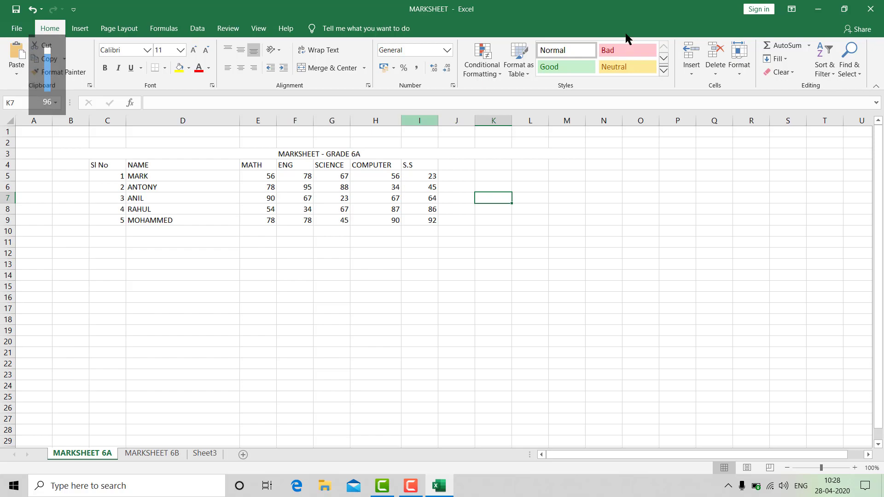
click(818, 9)
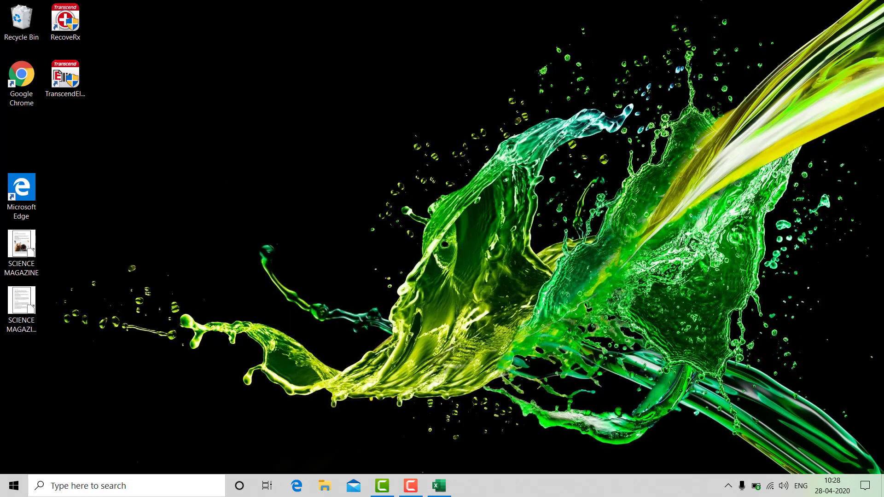
click(381, 492)
mouse_move(410, 487)
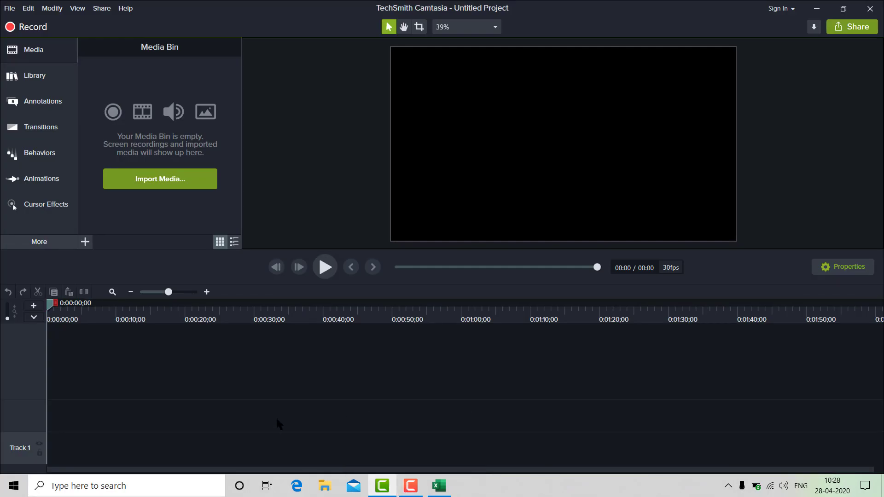
click(414, 487)
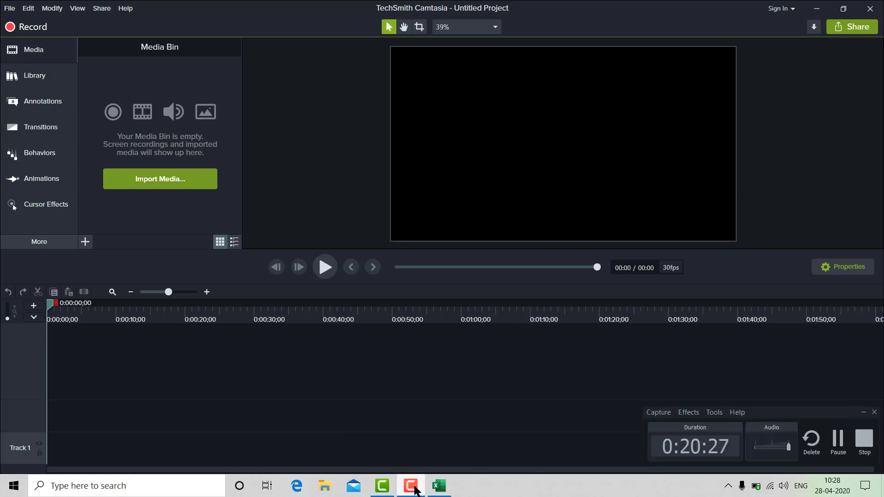